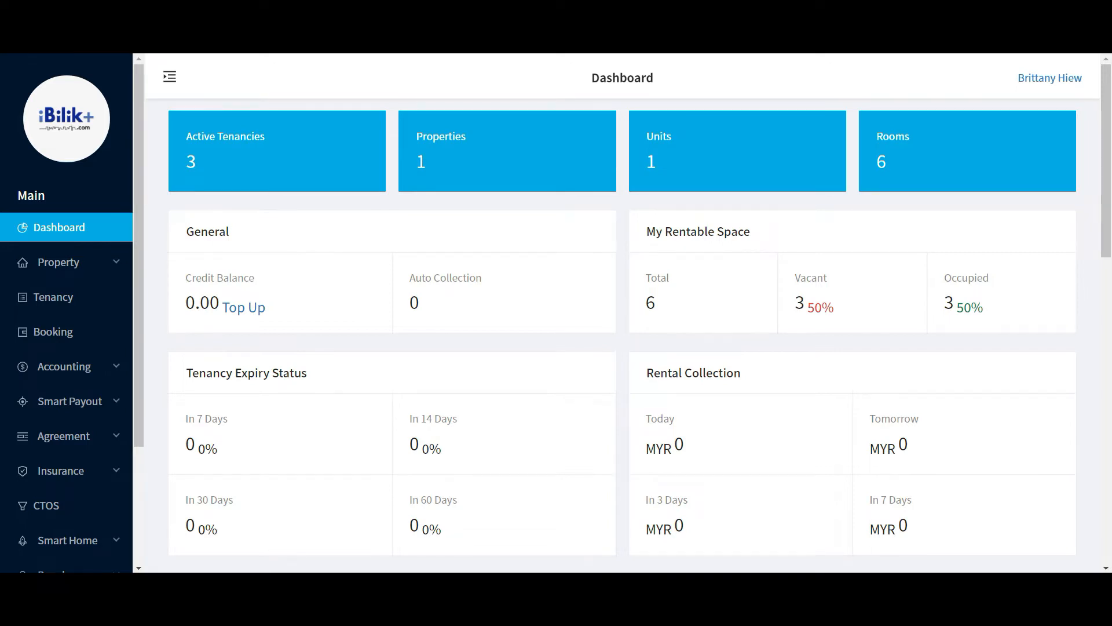
# Open the invoices of Room 1's tenancy and start a new invoice for its tenant
pyautogui.click(60, 296)
pyautogui.click(869, 466)
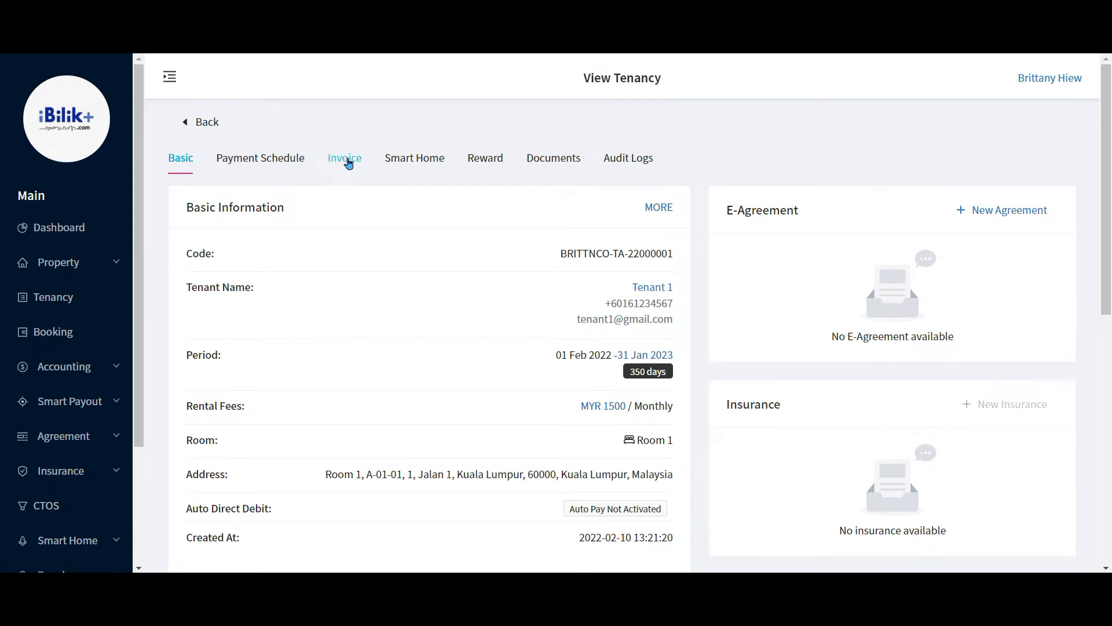
pyautogui.click(348, 163)
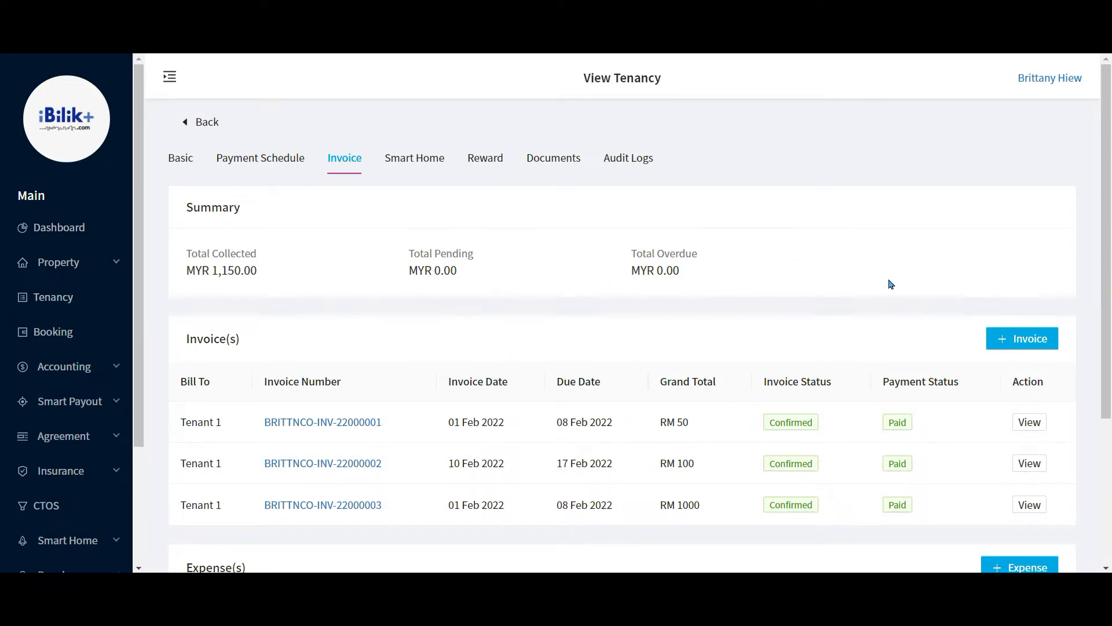
pyautogui.click(1048, 348)
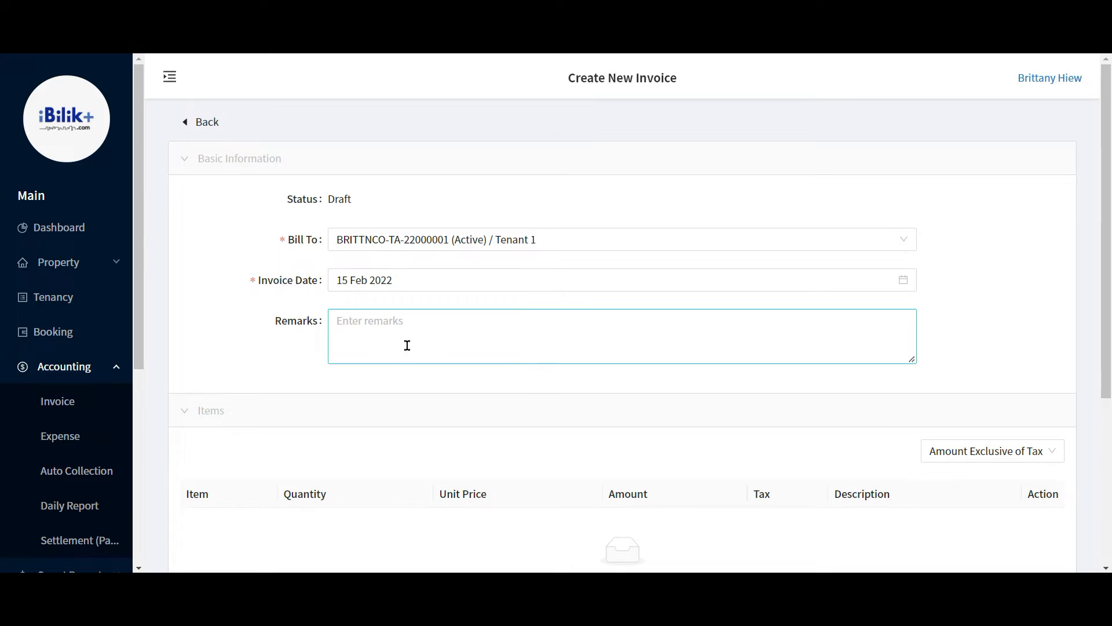
# Add a Rental item to the invoice with unit price 1000 and description "March 2021 Rental"
pyautogui.scroll(-3, 412, 325)
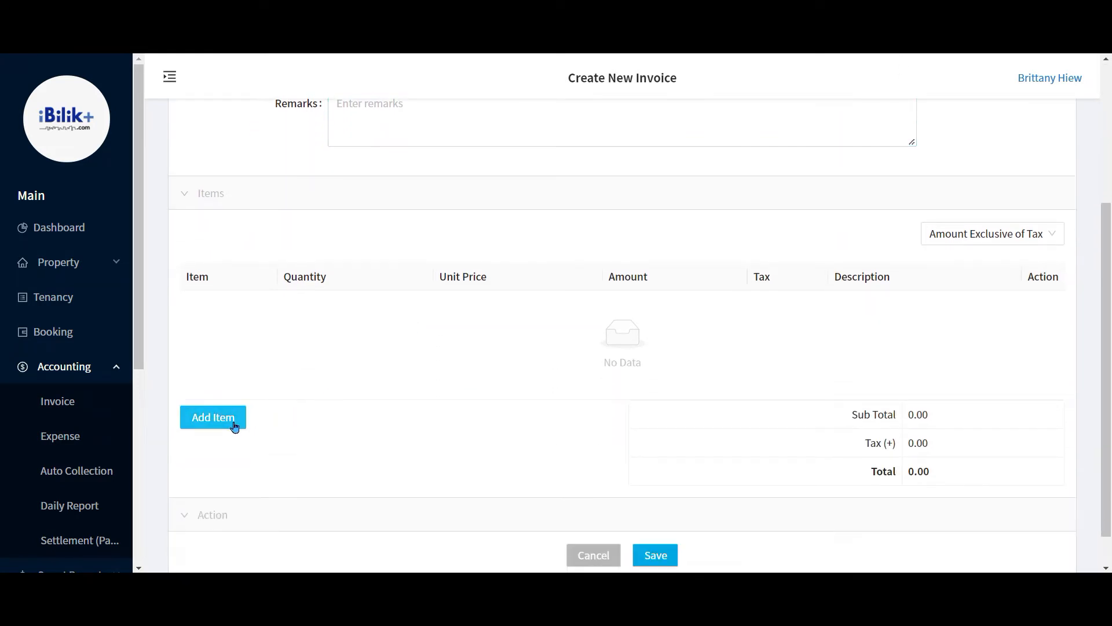
pyautogui.click(235, 427)
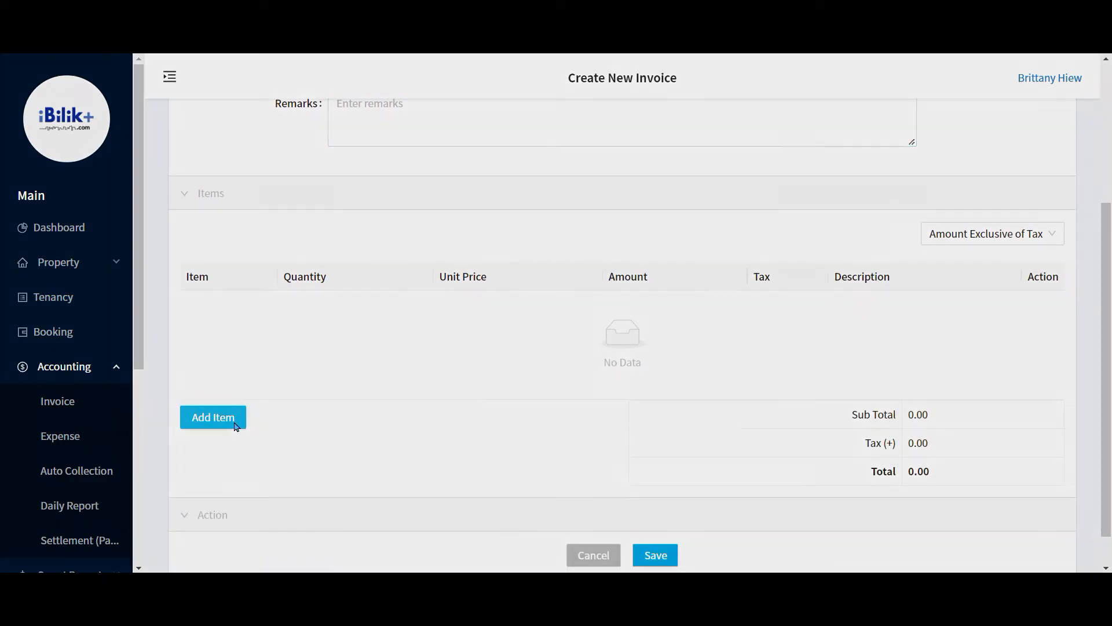
pyautogui.click(600, 204)
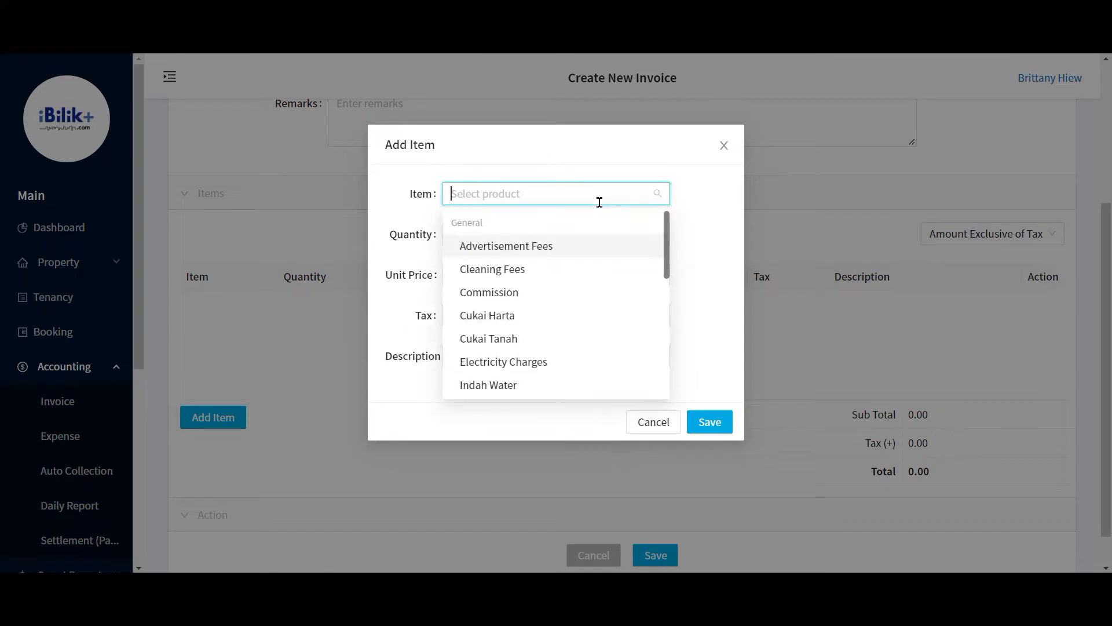
pyautogui.scroll(-3, 550, 325)
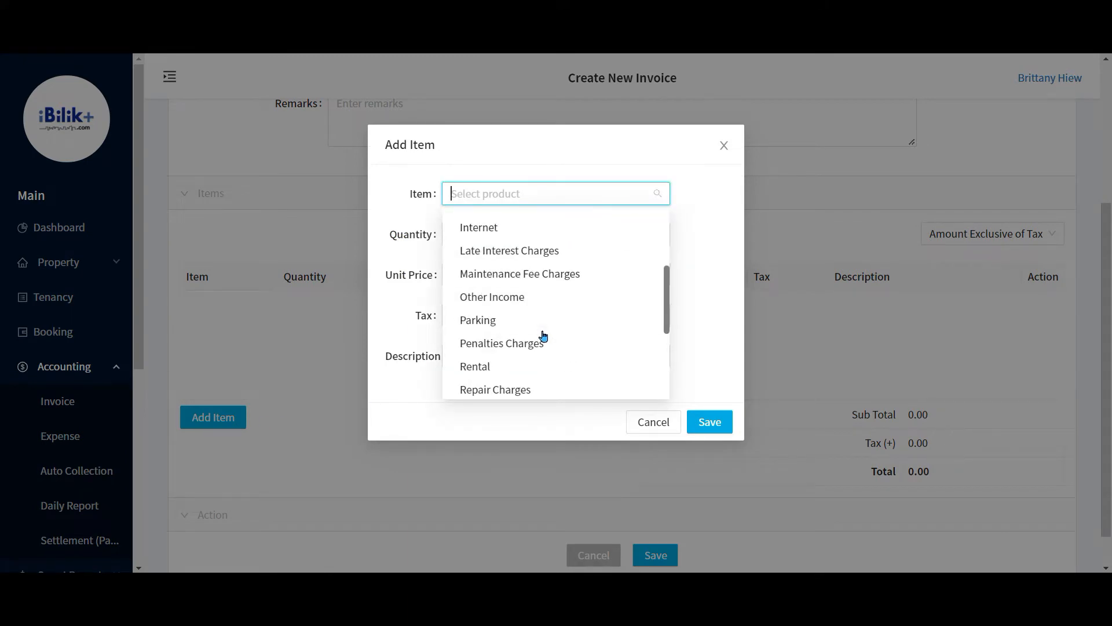
pyautogui.click(492, 369)
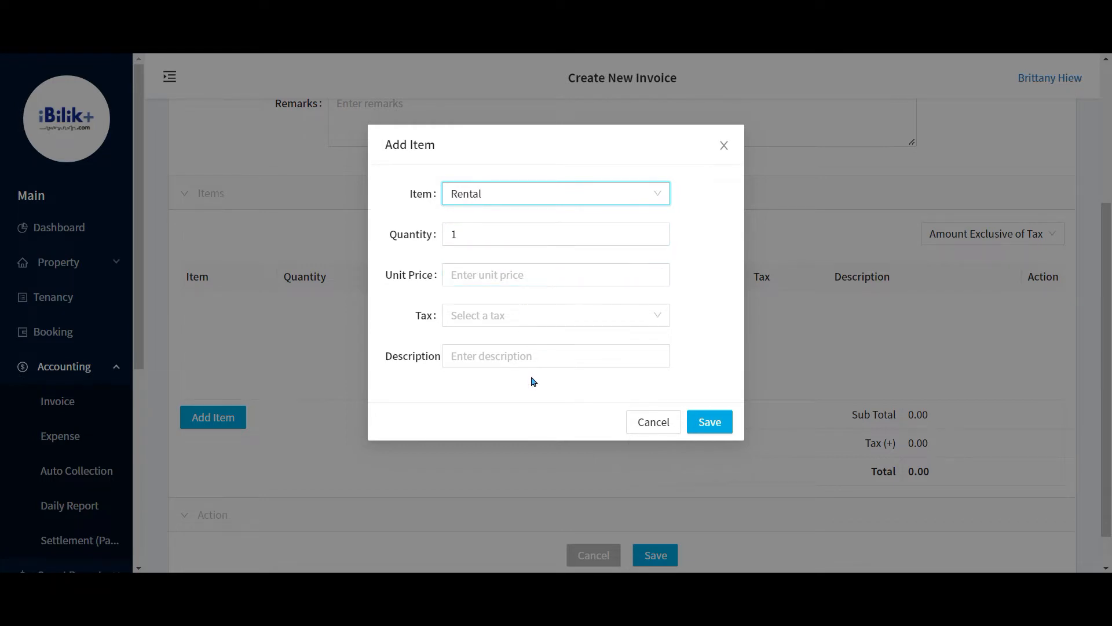
pyautogui.click(524, 271)
pyautogui.write('1000')
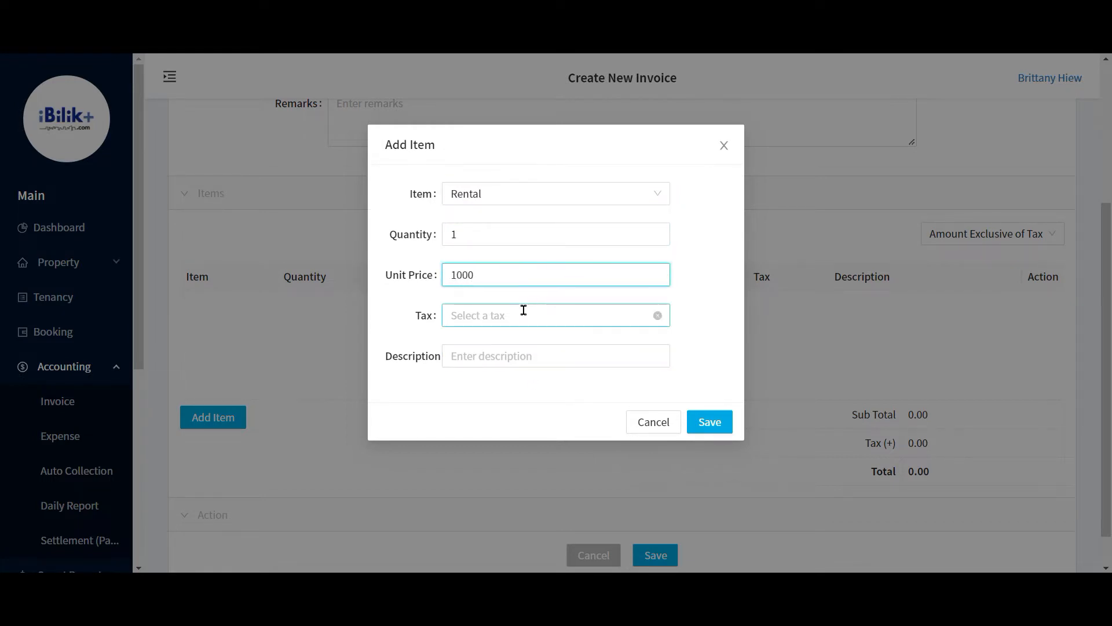
pyautogui.click(500, 362)
pyautogui.write('March 2021 Rental')
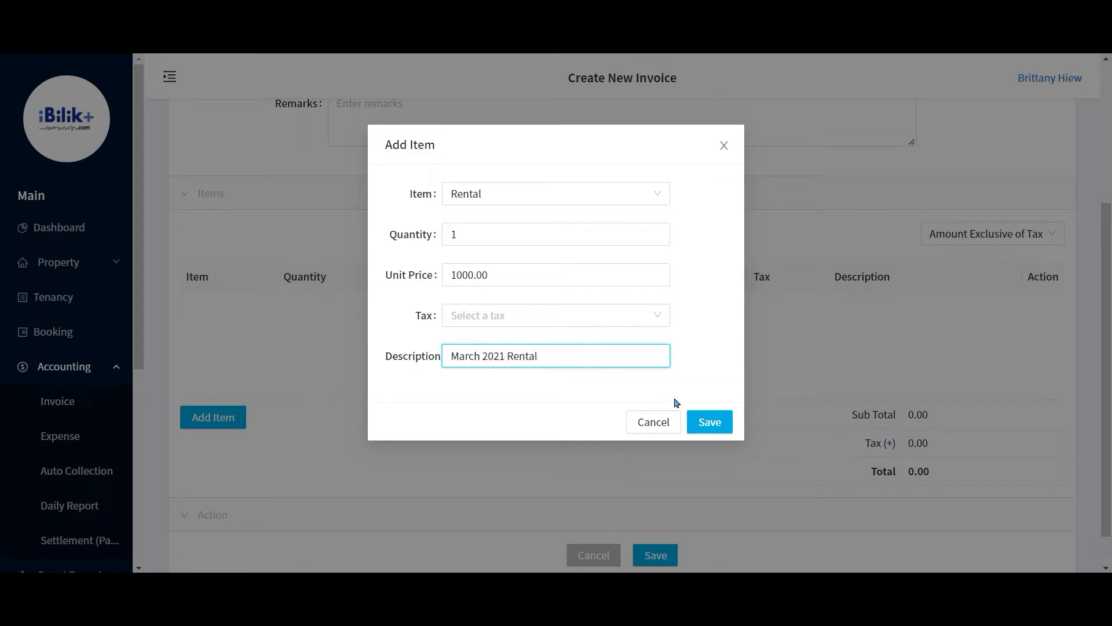
pyautogui.click(710, 422)
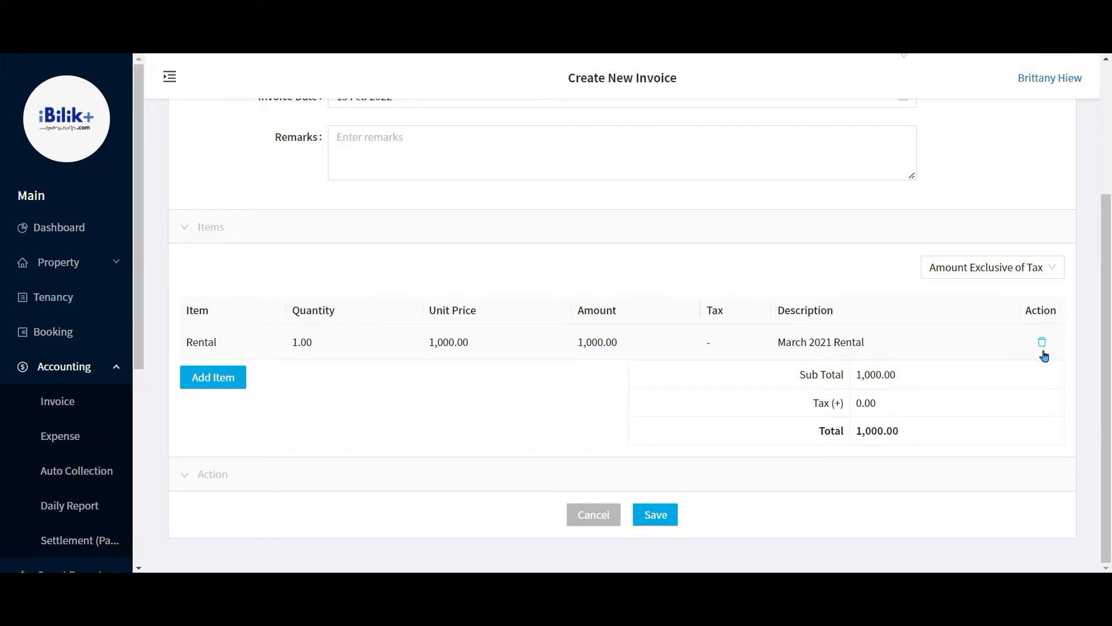
# Save the new invoice, set its status to Confirmed and save that change
pyautogui.click(648, 517)
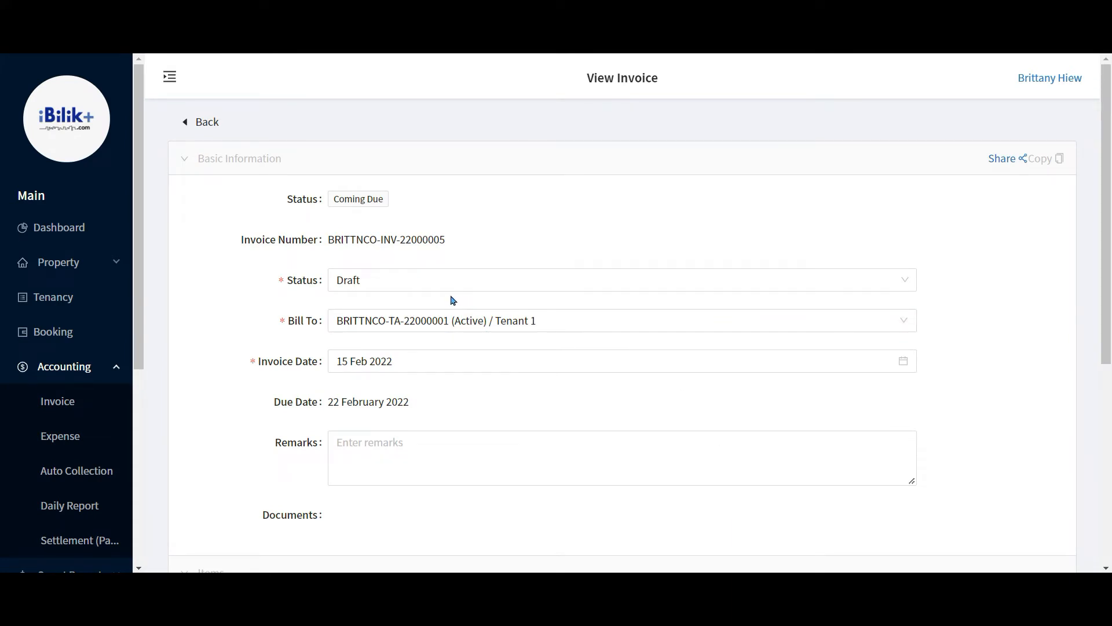
pyautogui.click(391, 284)
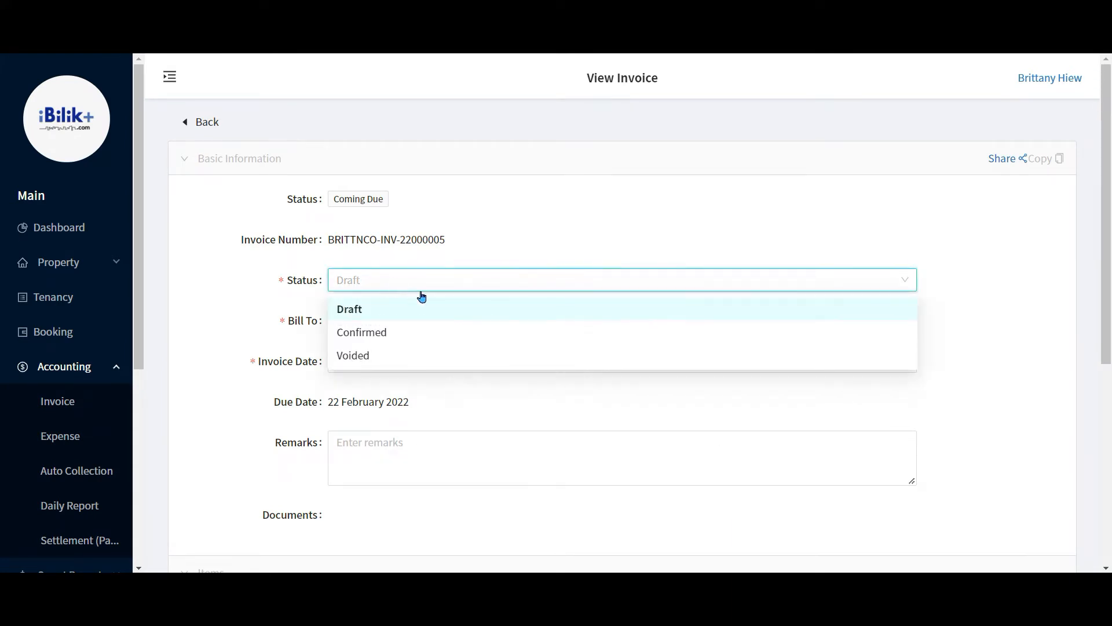
pyautogui.click(414, 336)
pyautogui.scroll(-5, 521, 389)
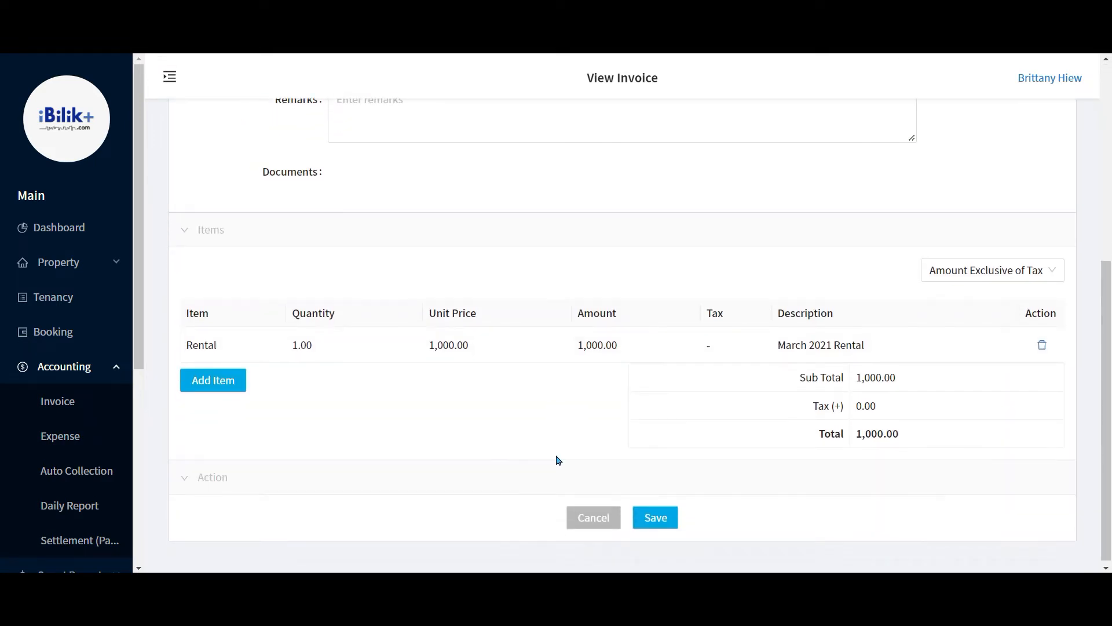
pyautogui.click(666, 516)
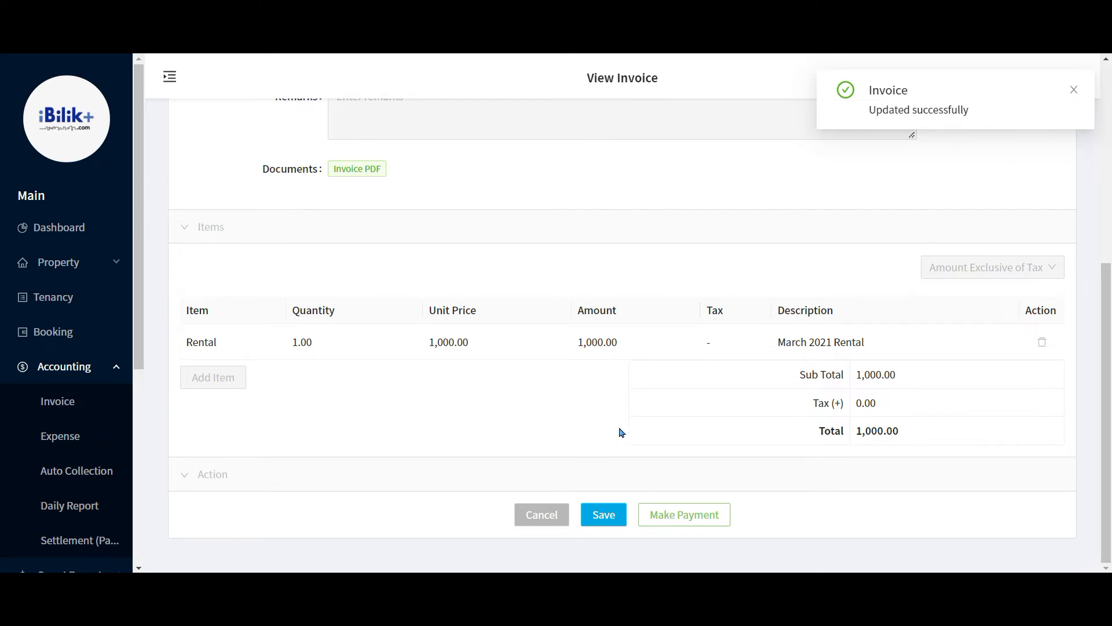
# Leave the saved invoice and open the accounting list of all invoices
pyautogui.scroll(6, 620, 434)
pyautogui.click(191, 126)
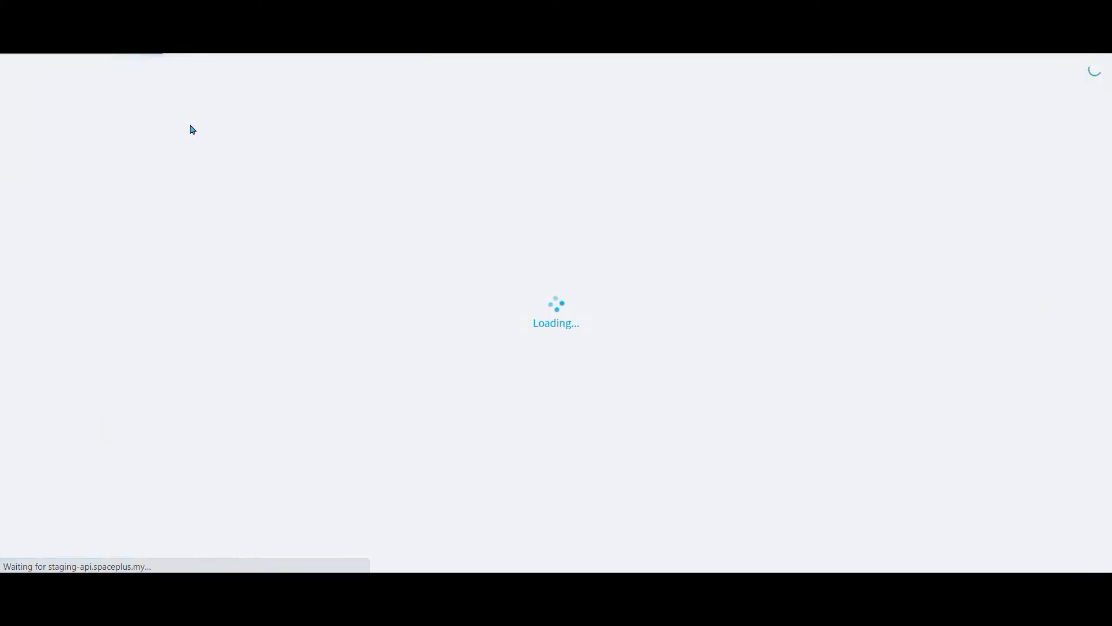
pyautogui.click(87, 371)
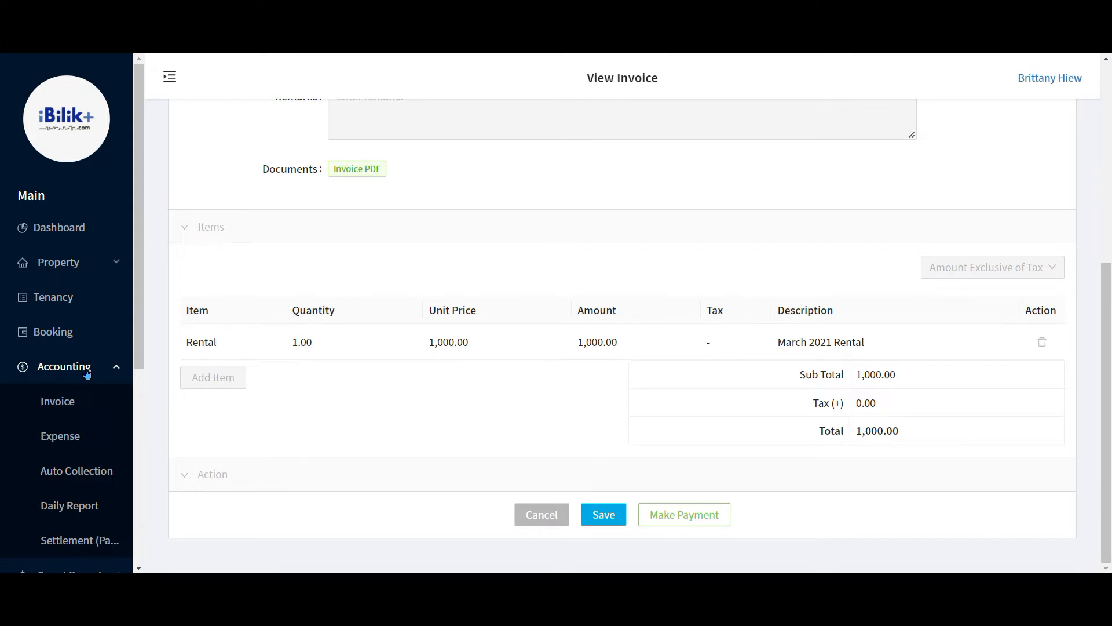
pyautogui.click(64, 401)
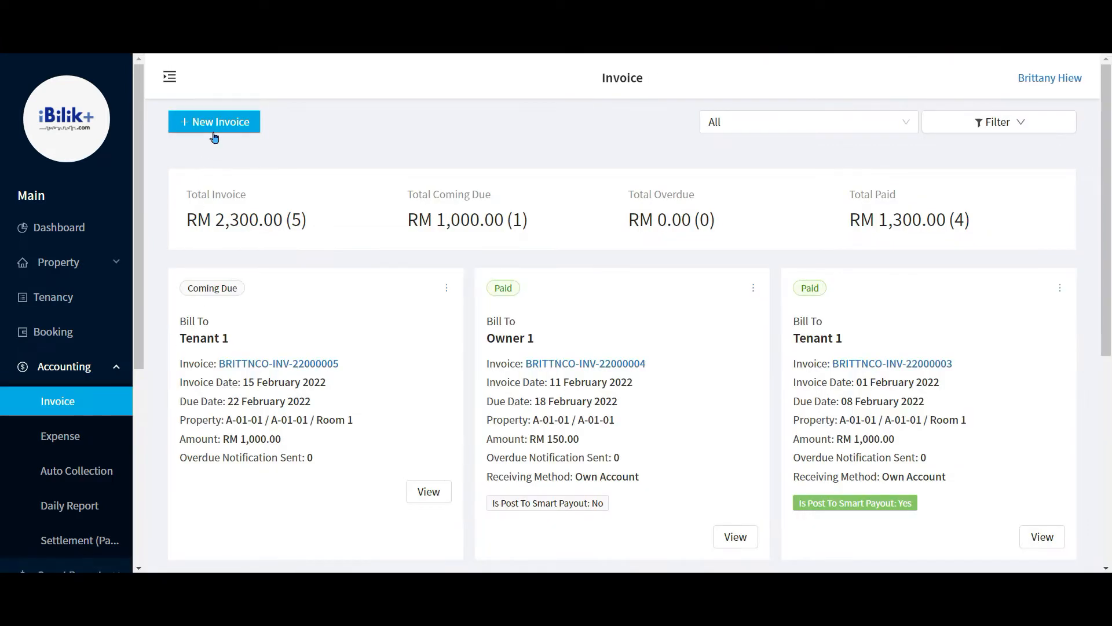
# Start another invoice from the invoice list and review its Bill To choices without selecting one
pyautogui.click(223, 134)
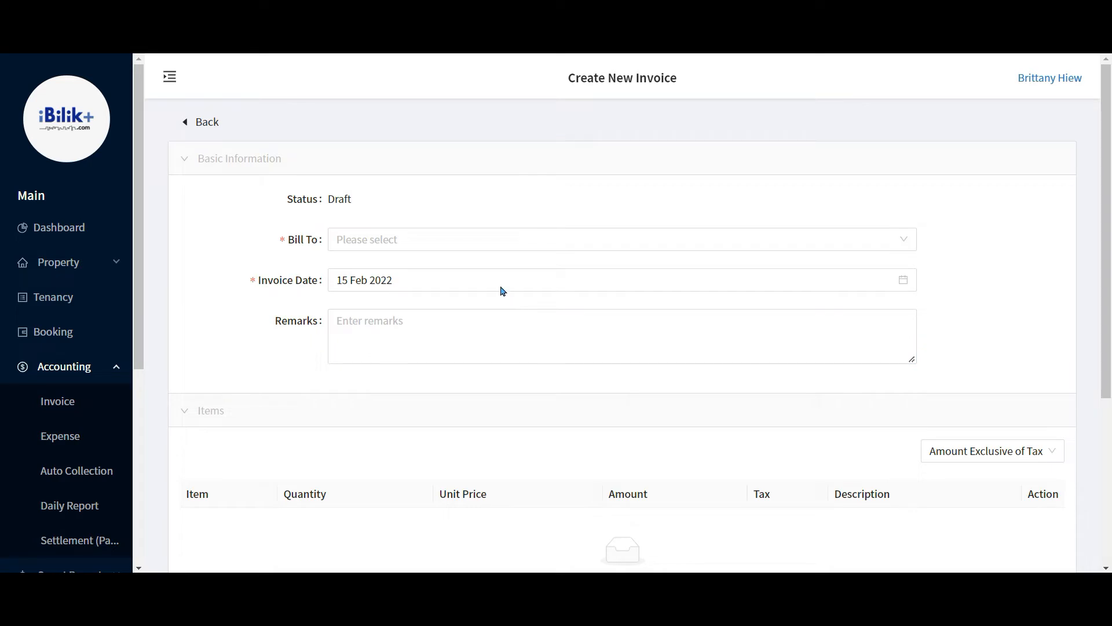
pyautogui.click(430, 248)
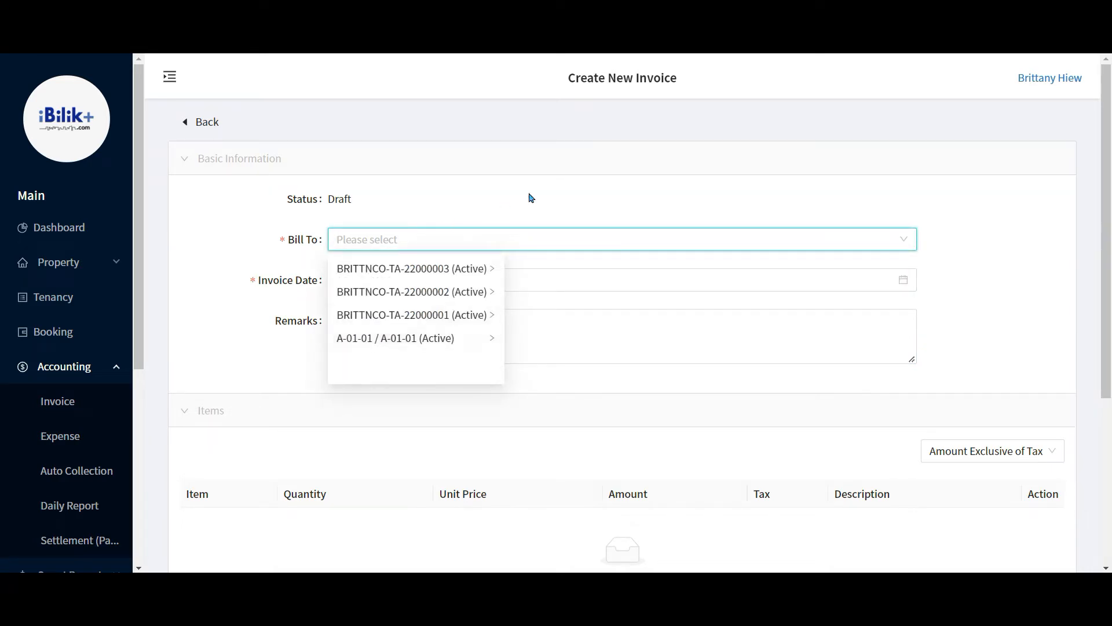
pyautogui.click(567, 358)
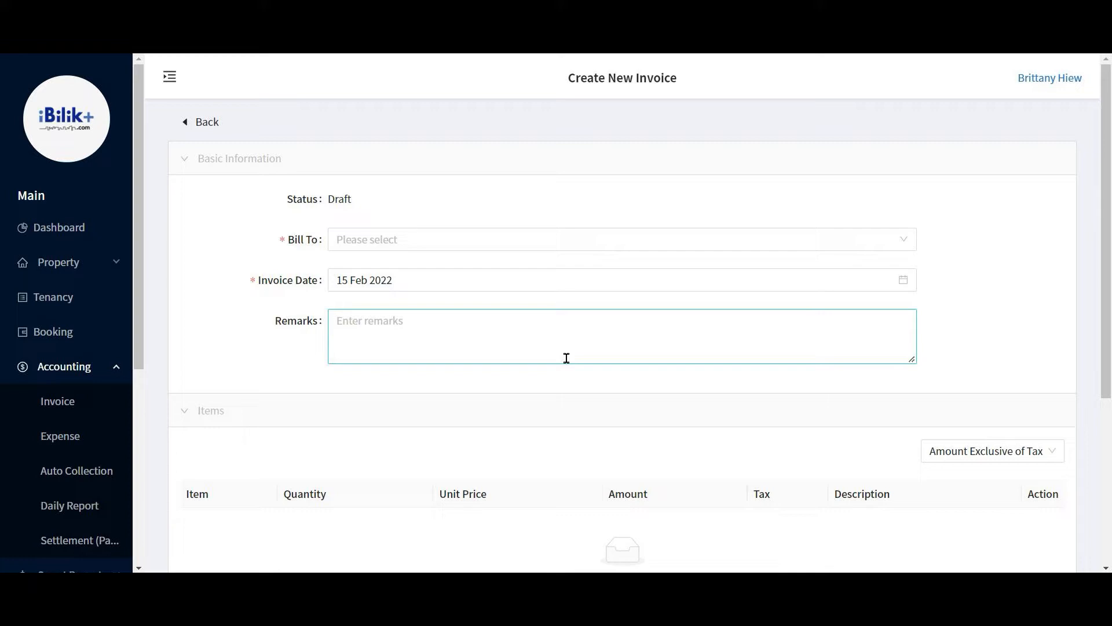
# Look through the product types offered for a new invoice item, and close the item form without adding anything
pyautogui.scroll(-3, 566, 357)
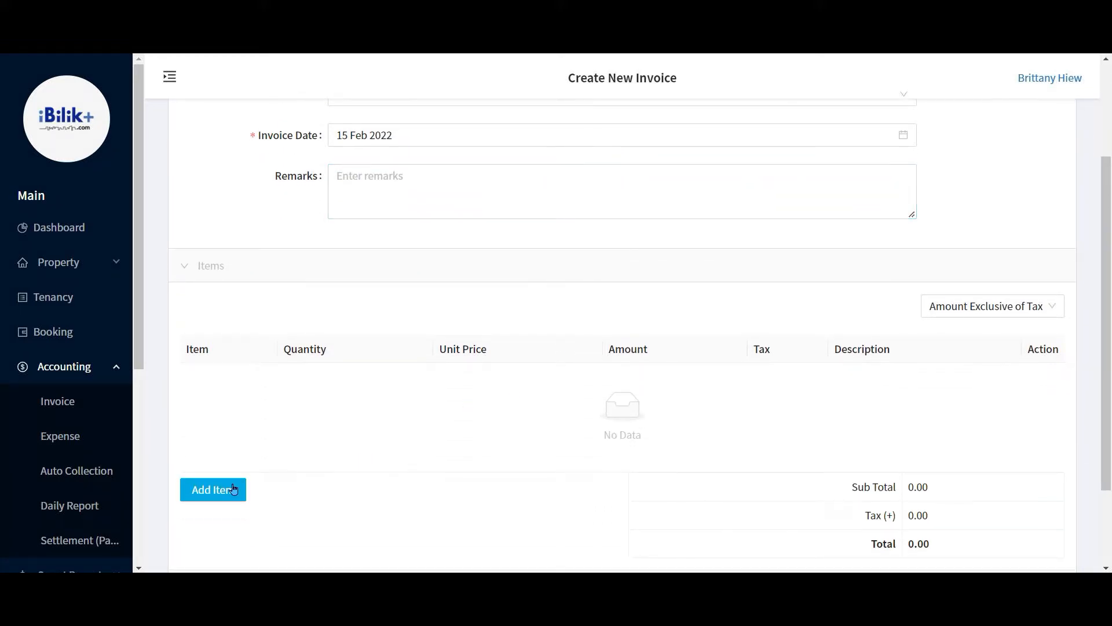
pyautogui.click(225, 492)
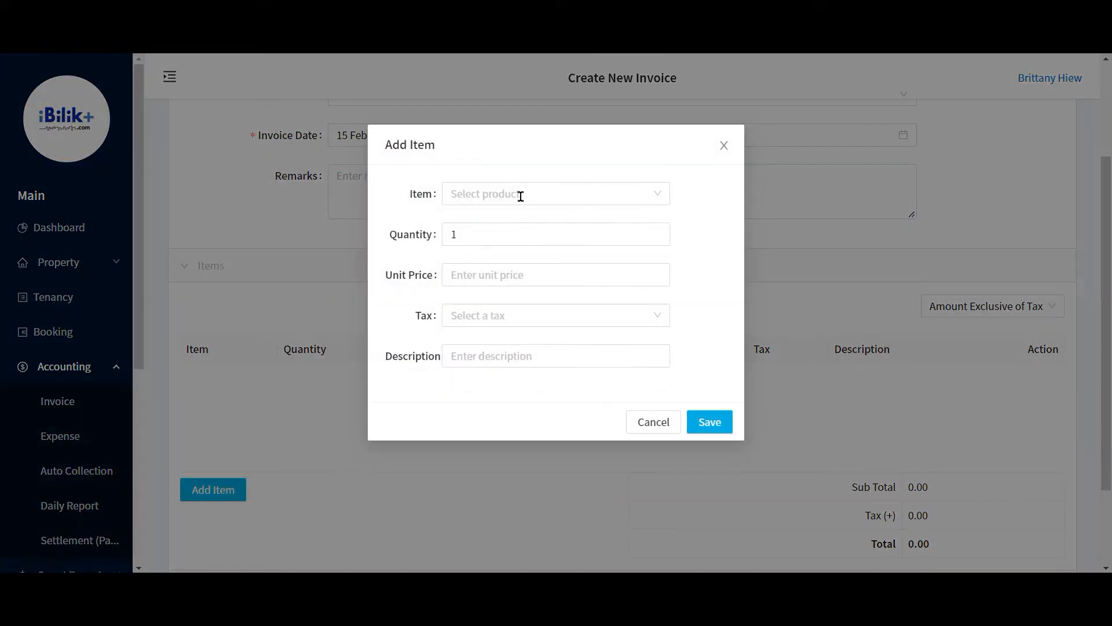
pyautogui.click(519, 193)
pyautogui.scroll(-3, 543, 355)
pyautogui.scroll(-3, 542, 355)
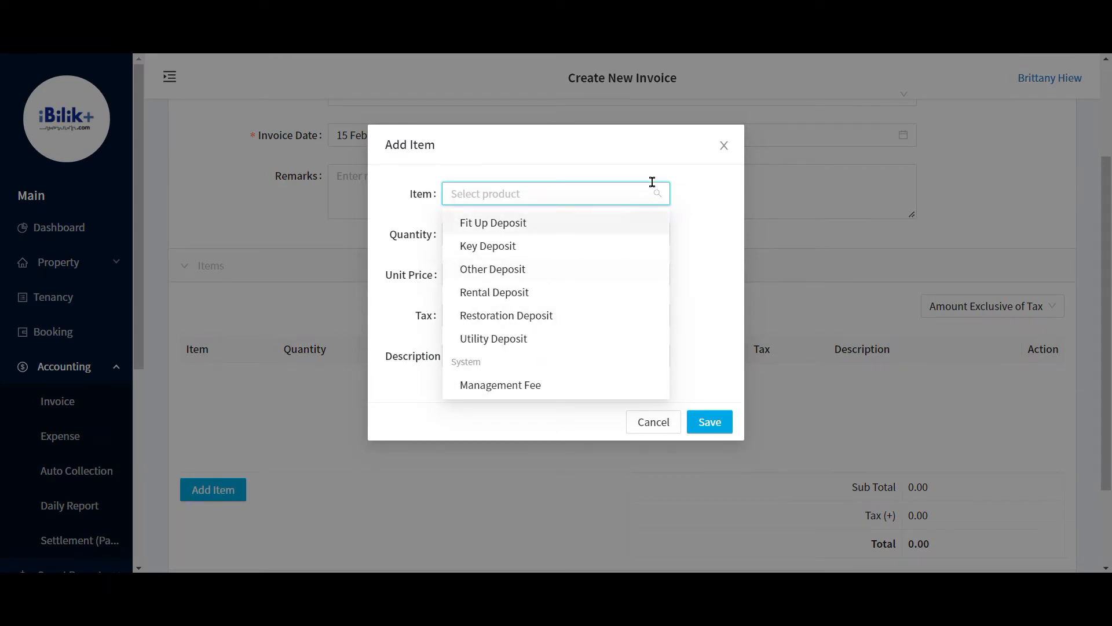
pyautogui.click(724, 145)
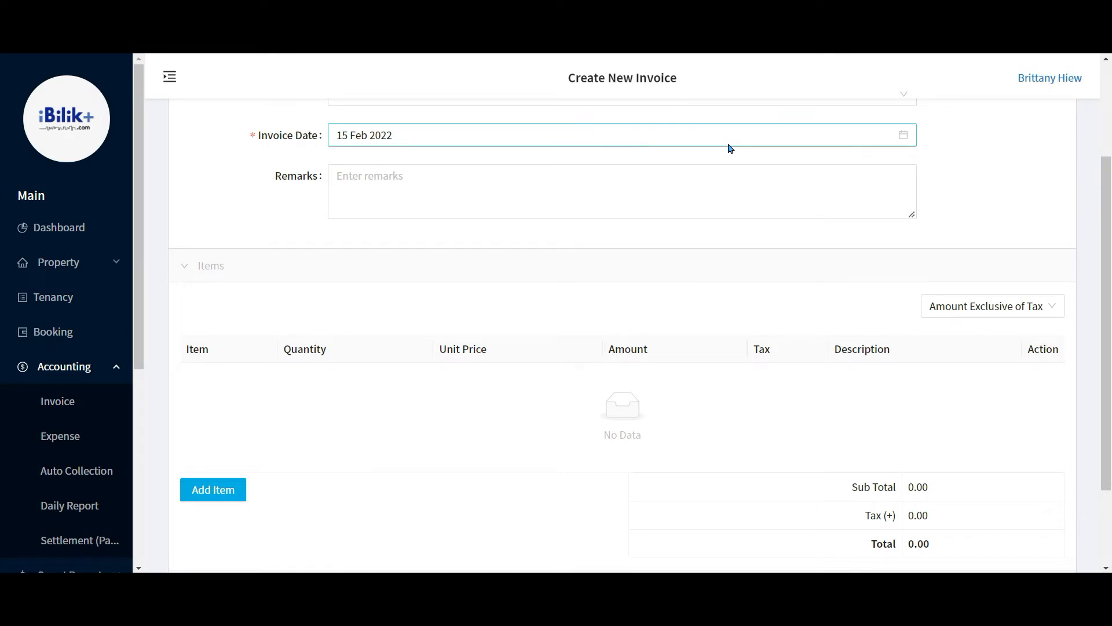
# Return to the invoice list and review its payment status filter options, leaving the filter on All
pyautogui.click(59, 404)
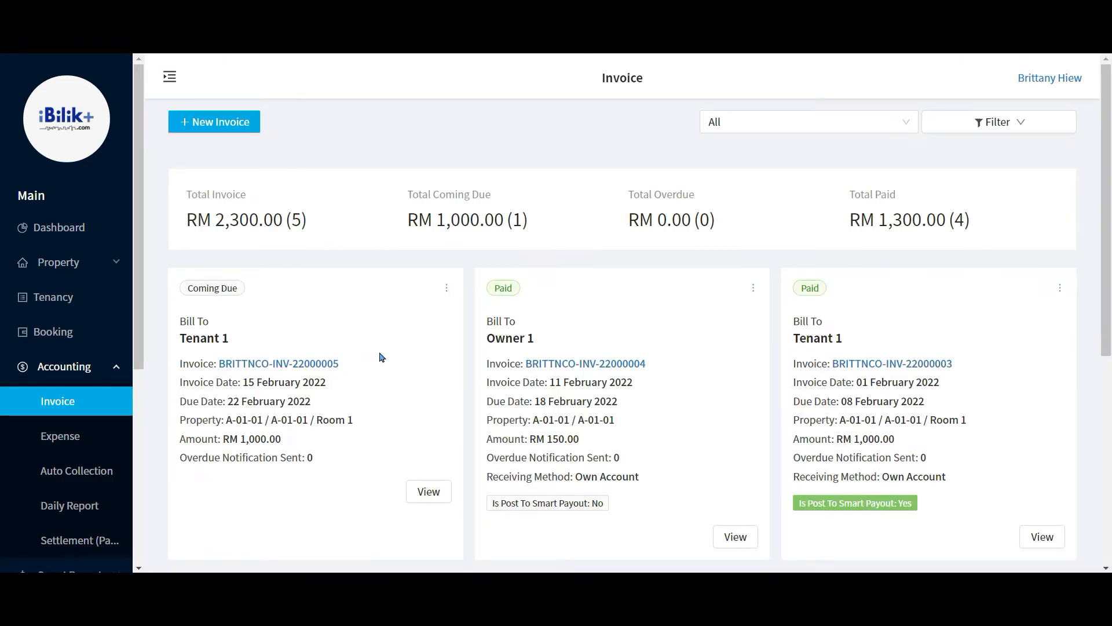
pyautogui.click(797, 129)
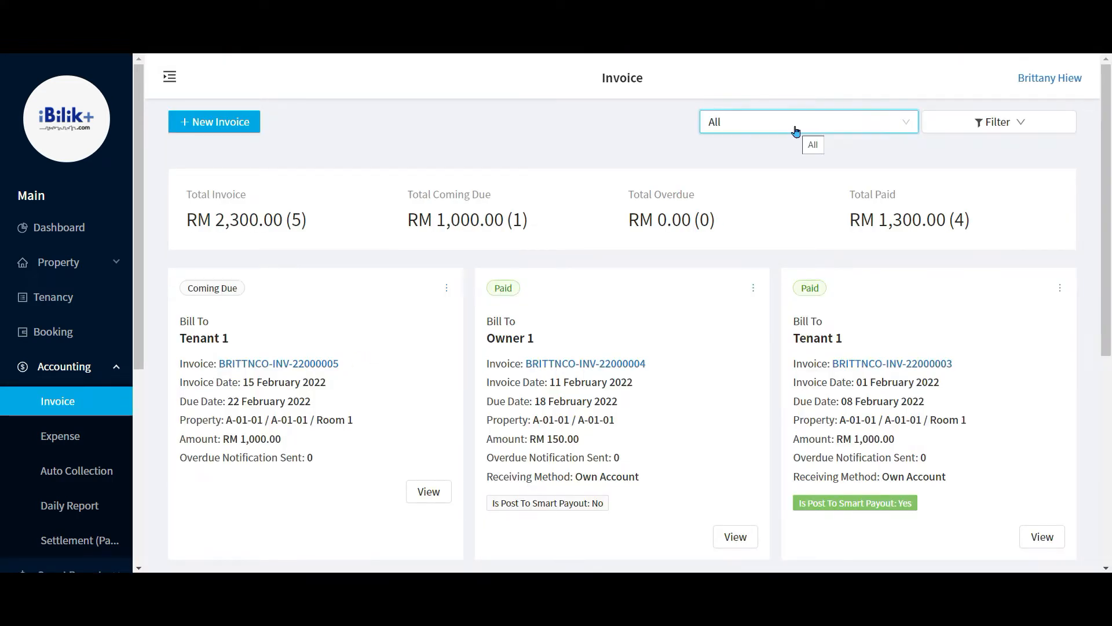
pyautogui.click(801, 143)
pyautogui.click(803, 131)
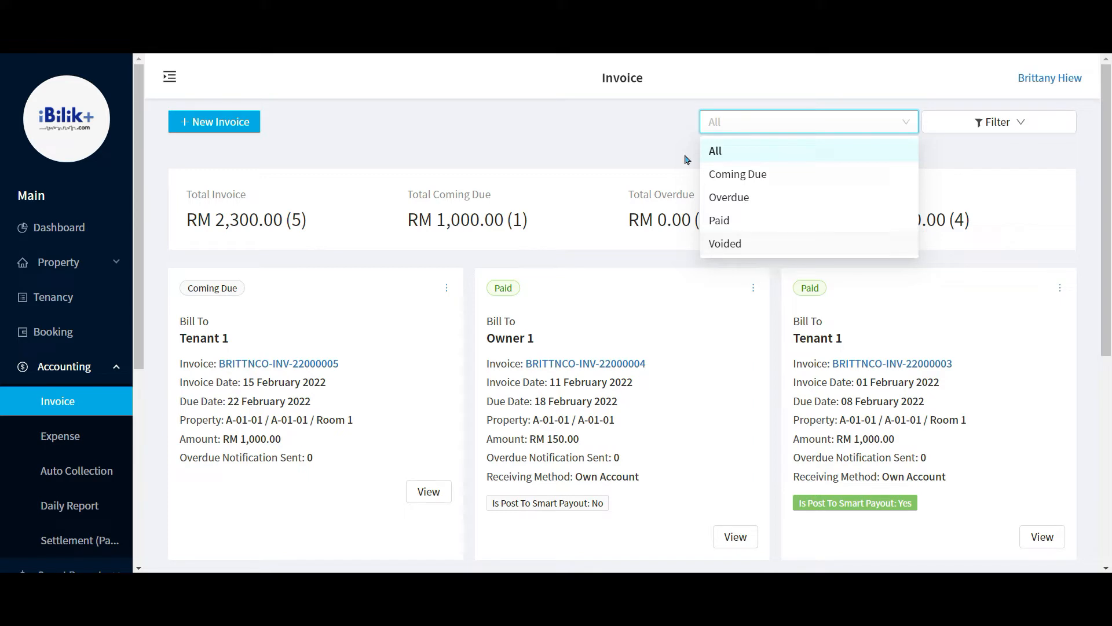
pyautogui.click(656, 145)
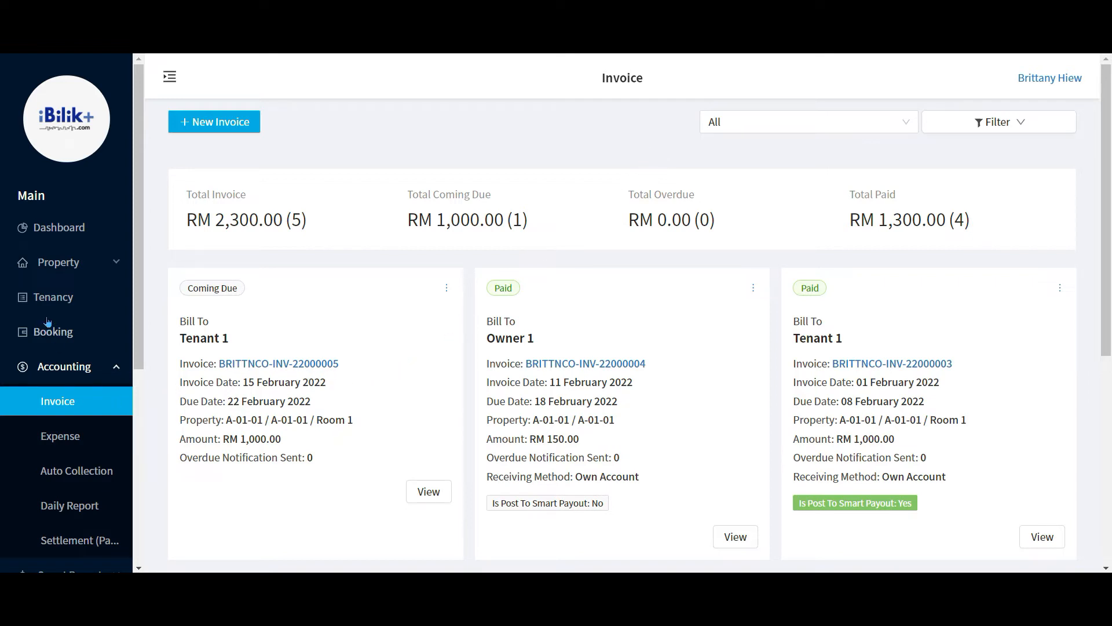
# Open the Coming Due invoice dated 15 Feb 2022 from the invoices of Room 1's tenancy
pyautogui.click(53, 294)
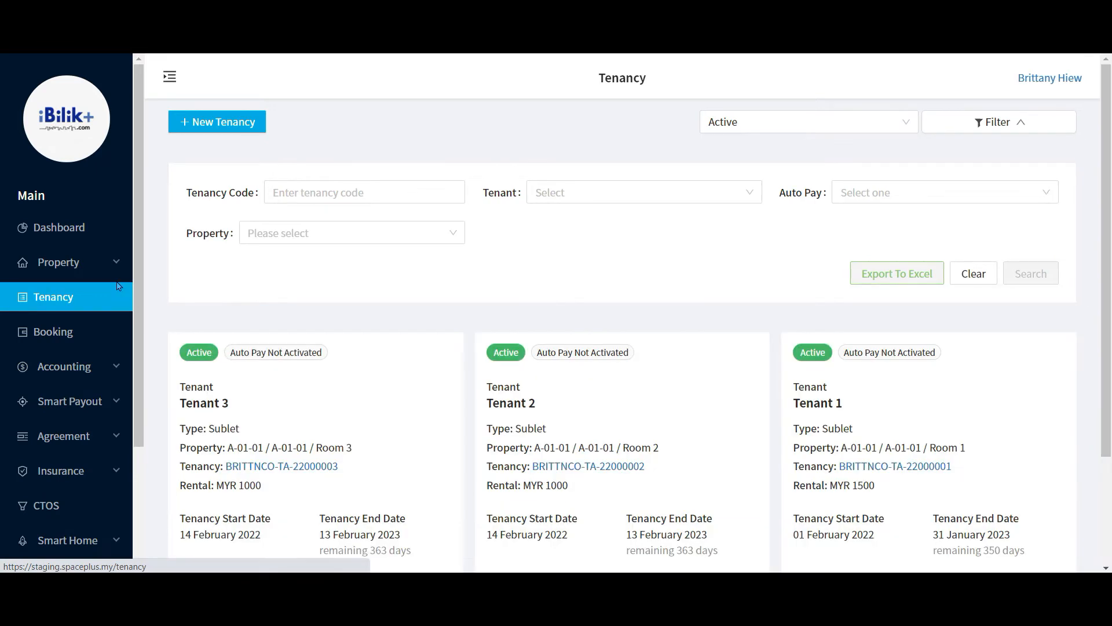
pyautogui.click(884, 467)
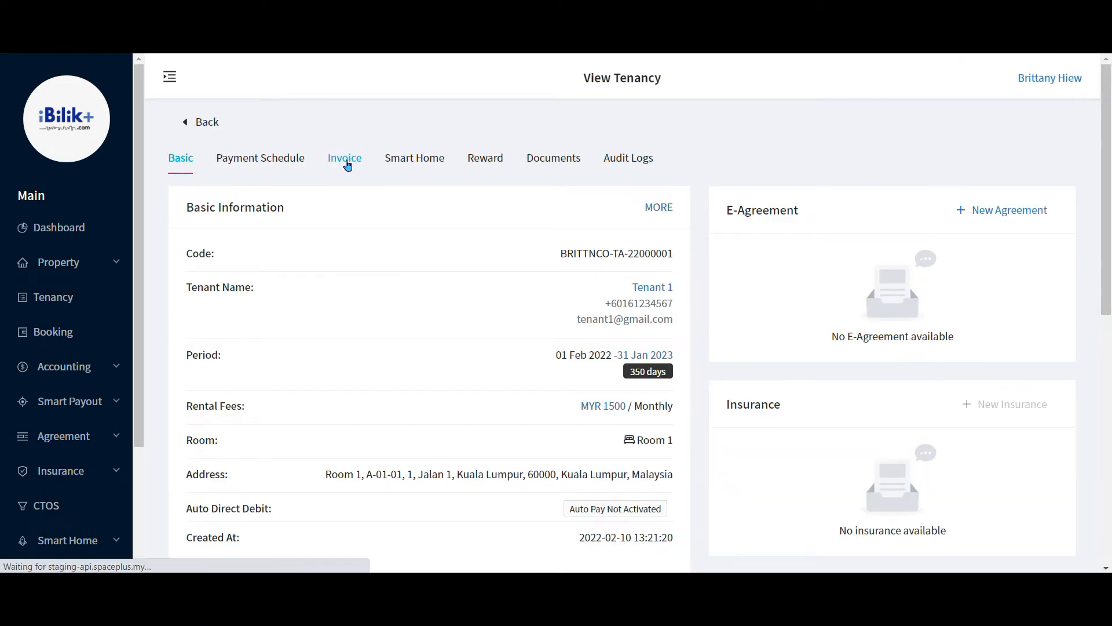
pyautogui.click(347, 165)
pyautogui.scroll(-1, 689, 388)
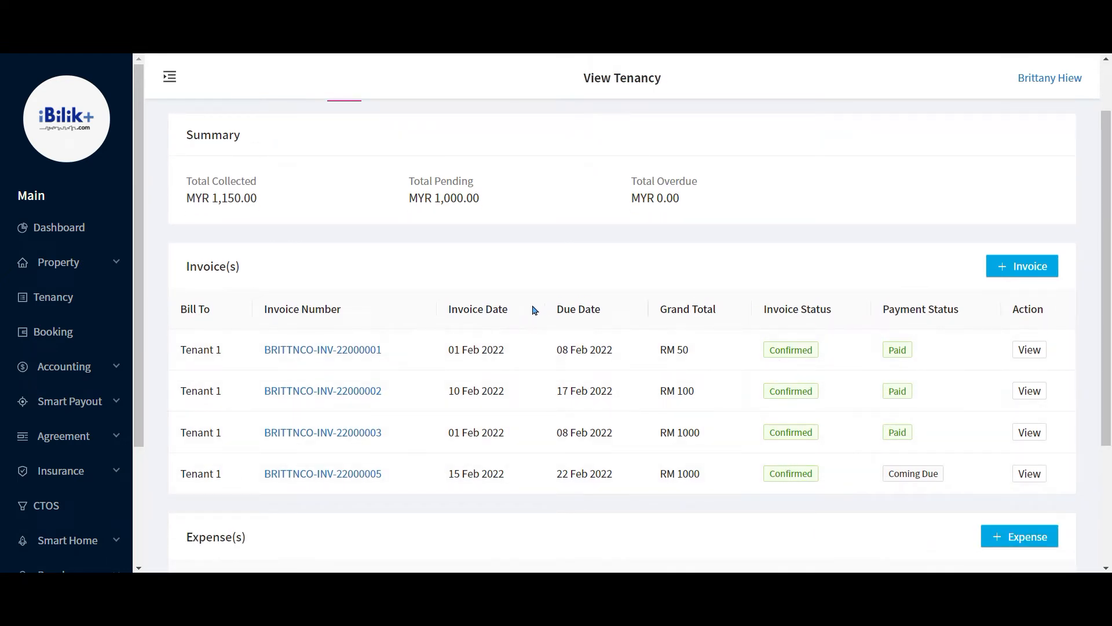
pyautogui.scroll(1, 534, 308)
pyautogui.scroll(-1, 544, 310)
pyautogui.click(358, 476)
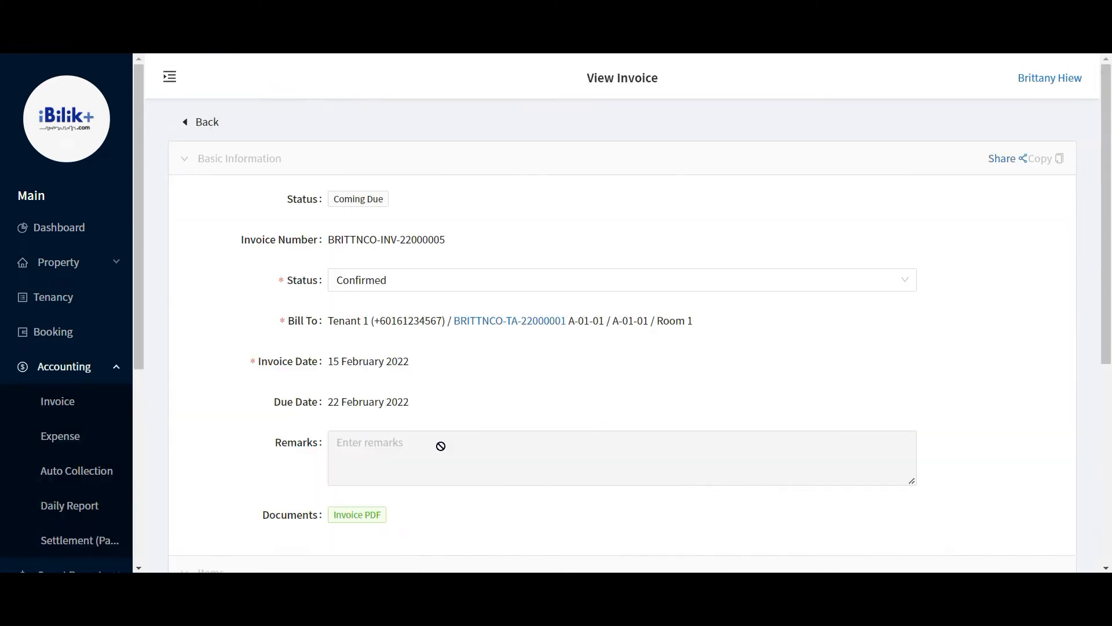
# Set the opened invoice's status to Voided and save it
pyautogui.click(415, 283)
pyautogui.click(377, 357)
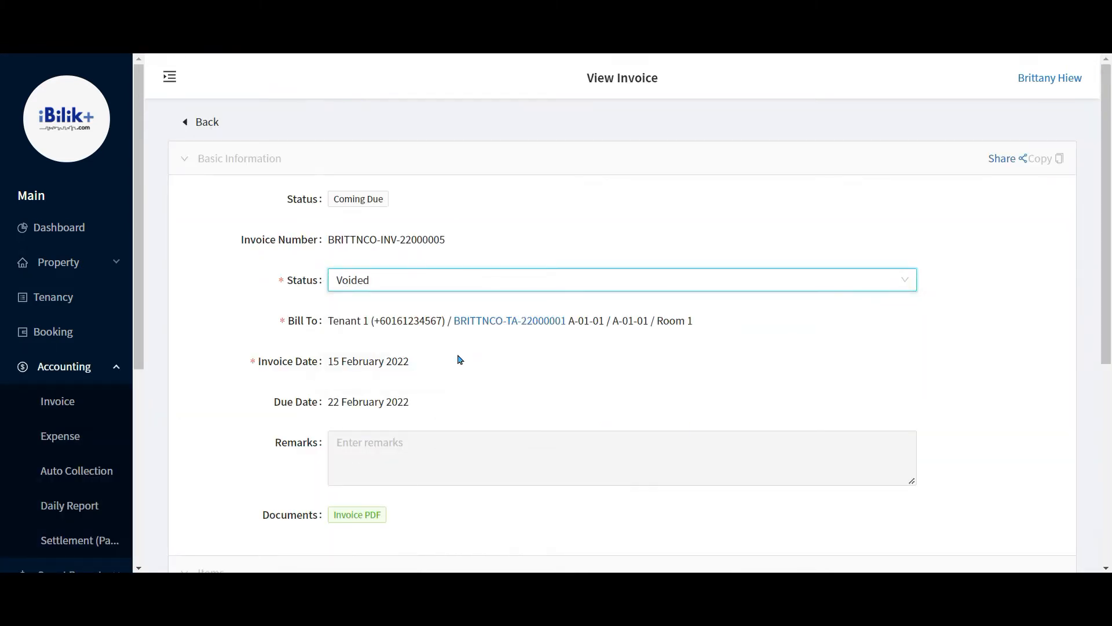
pyautogui.scroll(-5, 457, 358)
pyautogui.click(603, 516)
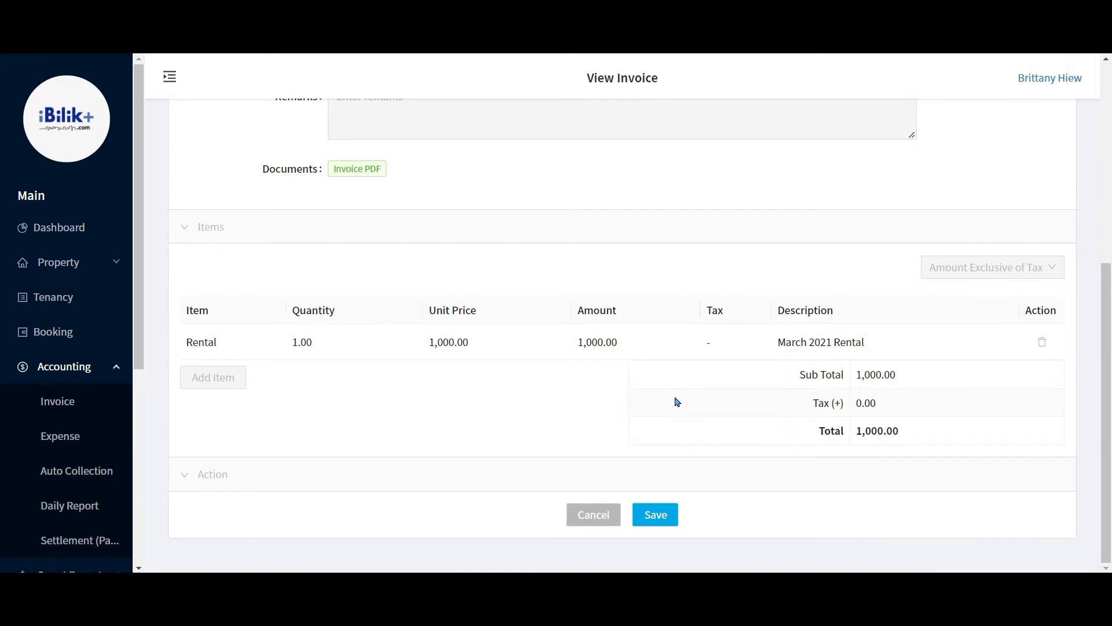
# Filter the invoice list to Voided and open Tenant 1's invoice dated 15 February 2022
pyautogui.scroll(6, 677, 401)
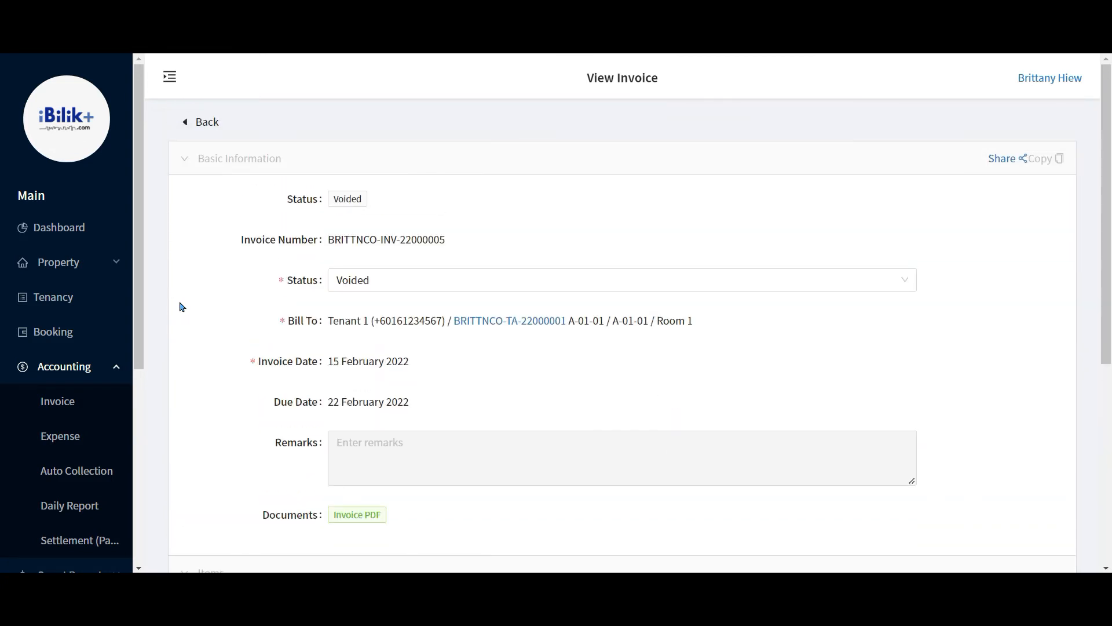
pyautogui.click(58, 403)
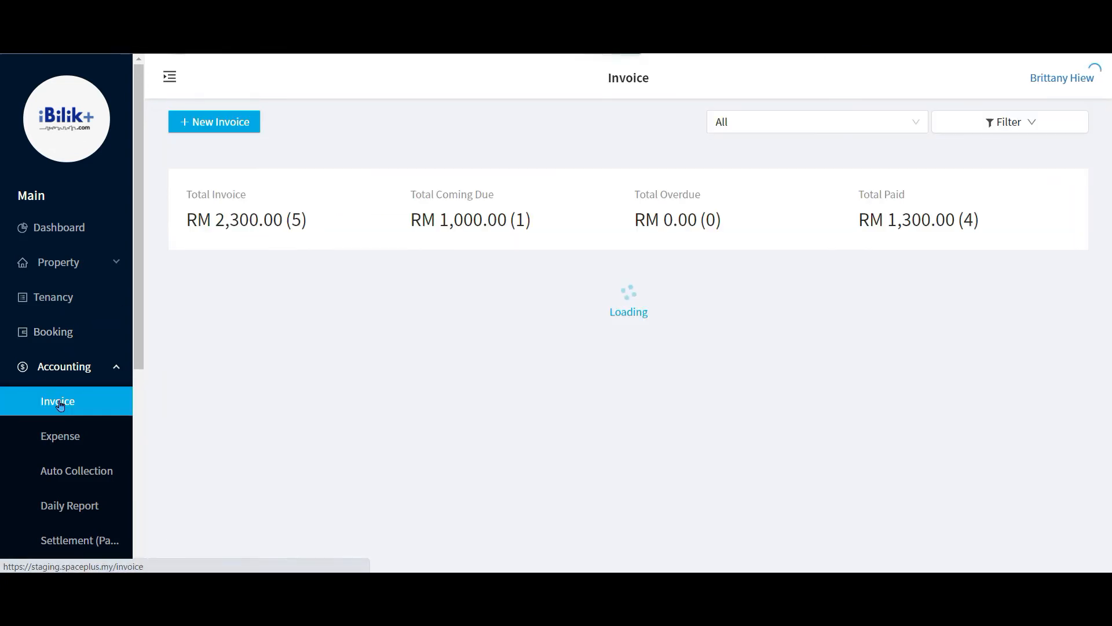
pyautogui.click(849, 121)
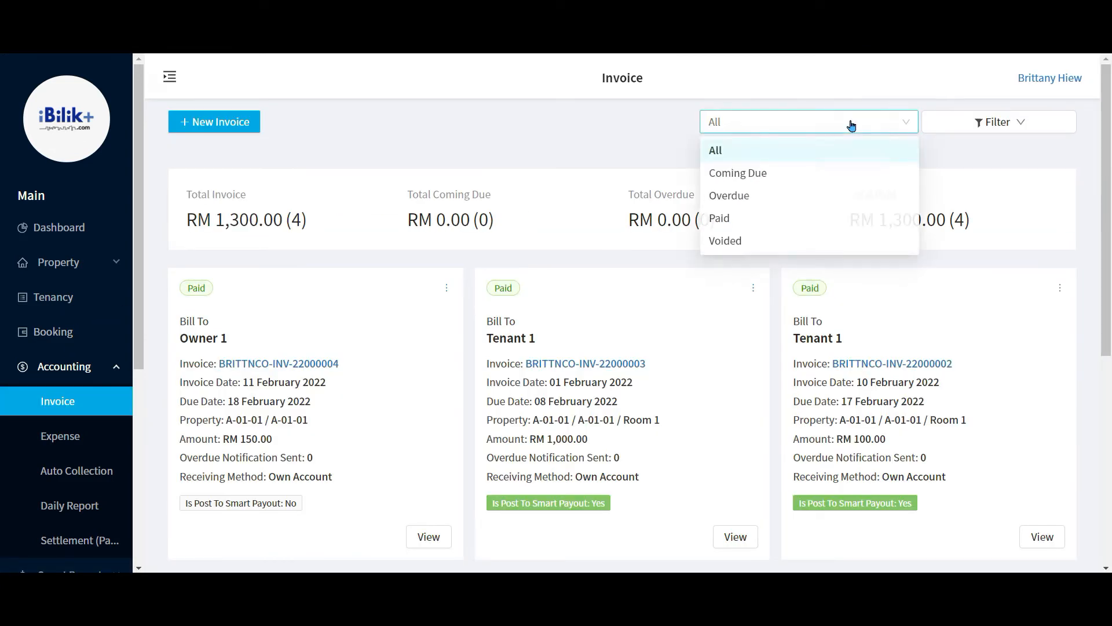
pyautogui.click(725, 244)
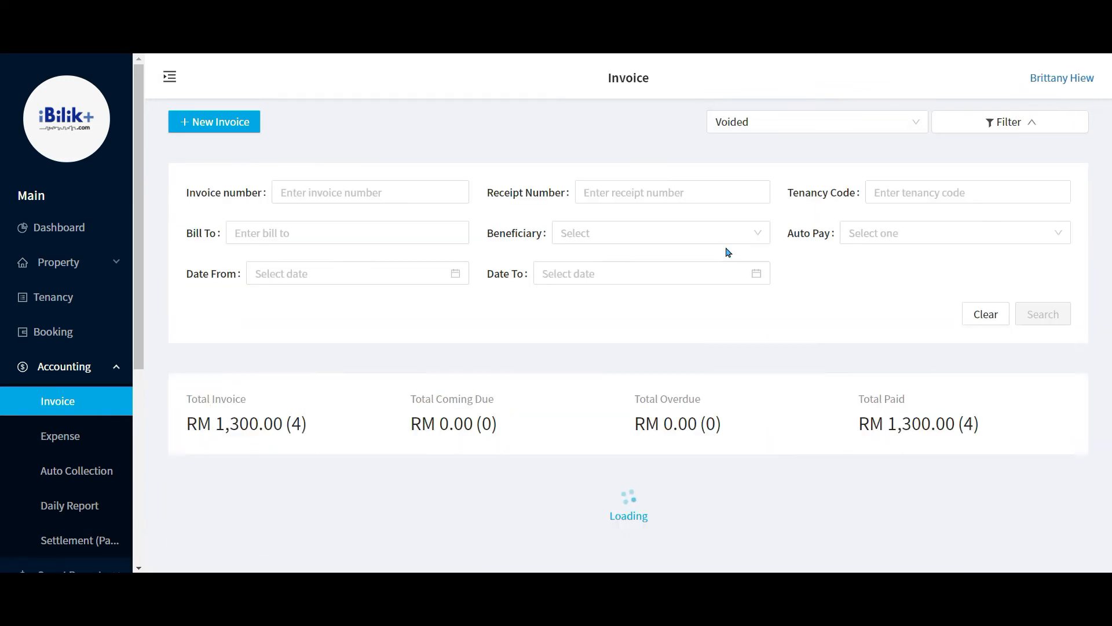
pyautogui.scroll(-4, 583, 321)
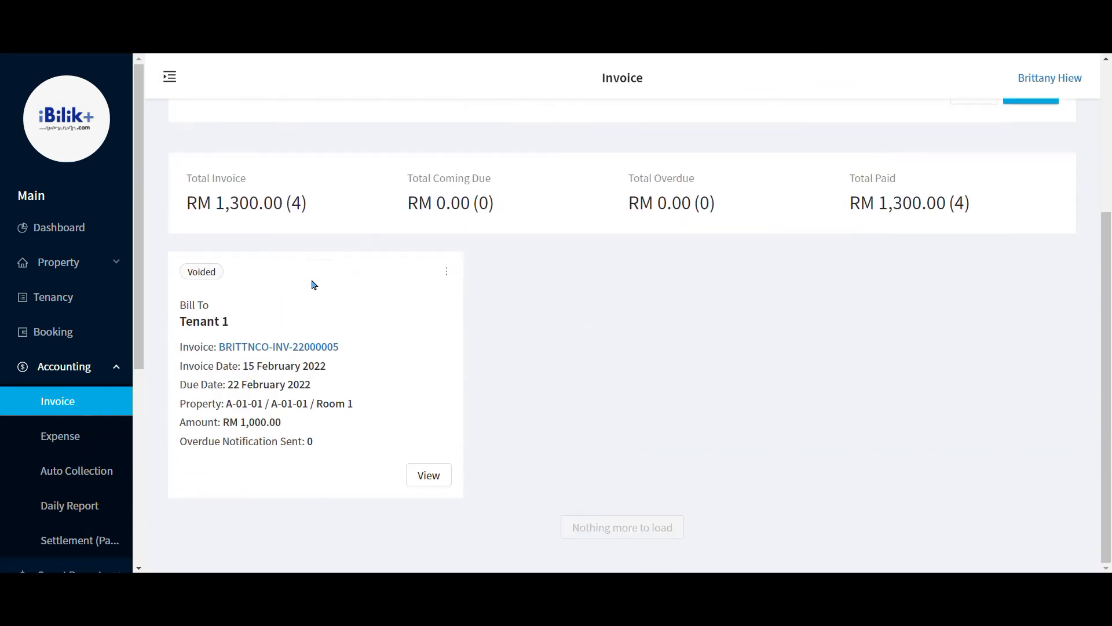
pyautogui.click(285, 351)
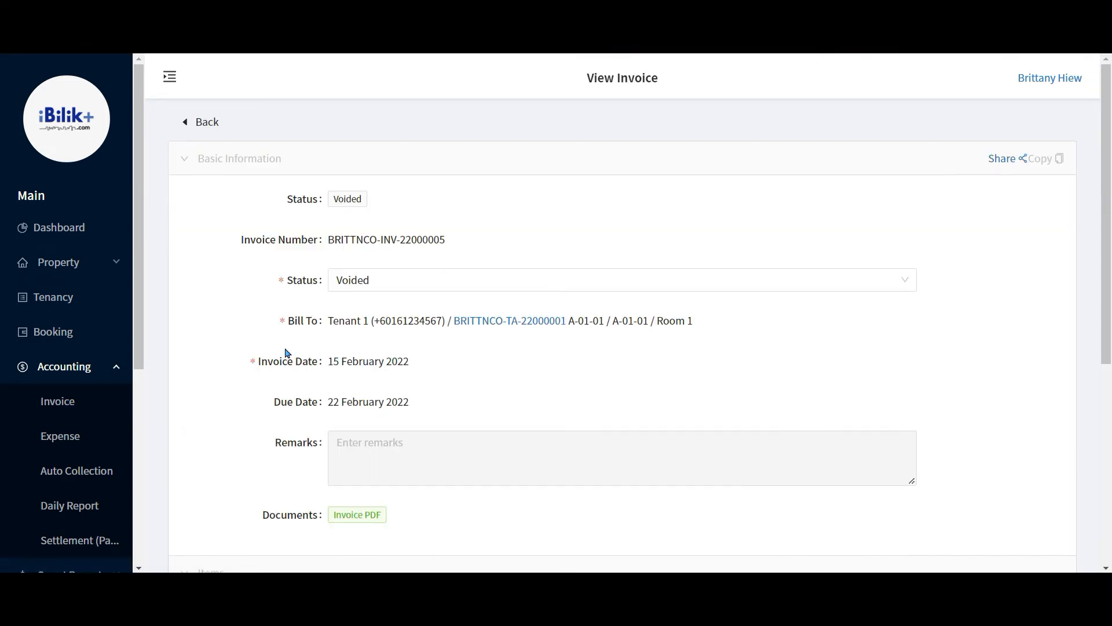
# Set the voided invoice's status back to Confirmed and save it
pyautogui.click(397, 287)
pyautogui.click(376, 333)
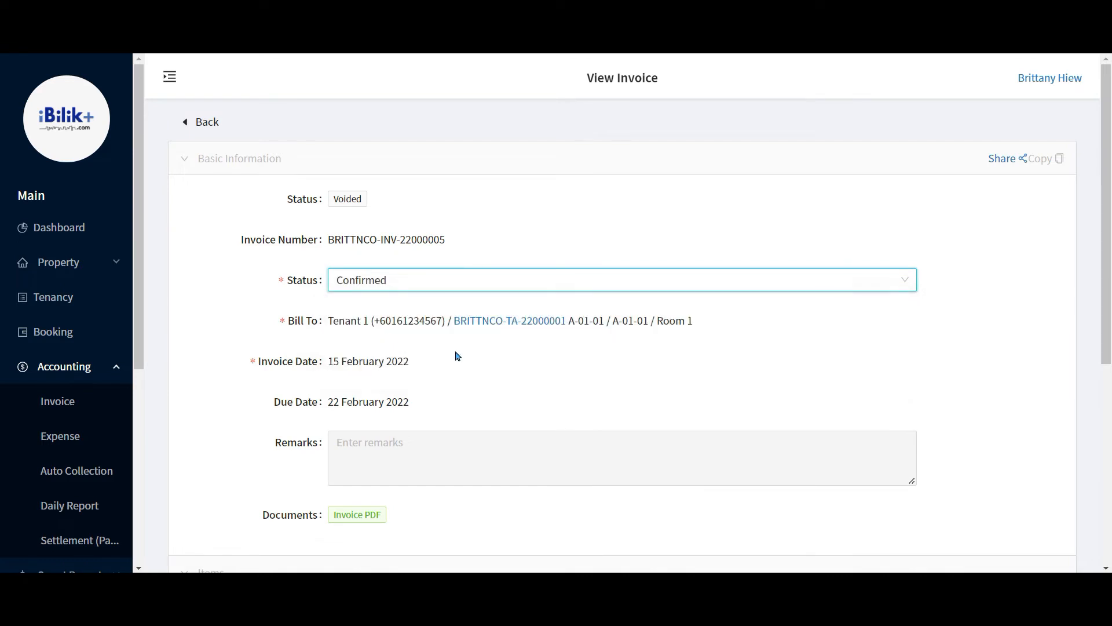
pyautogui.scroll(-6, 579, 410)
pyautogui.click(656, 519)
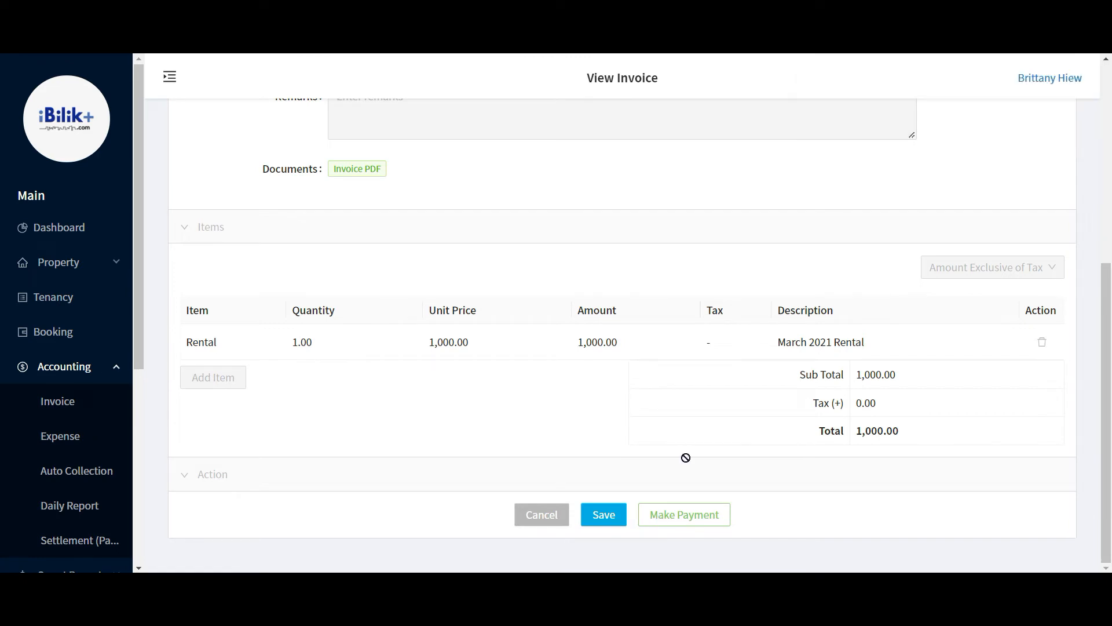
pyautogui.click(700, 517)
pyautogui.click(553, 193)
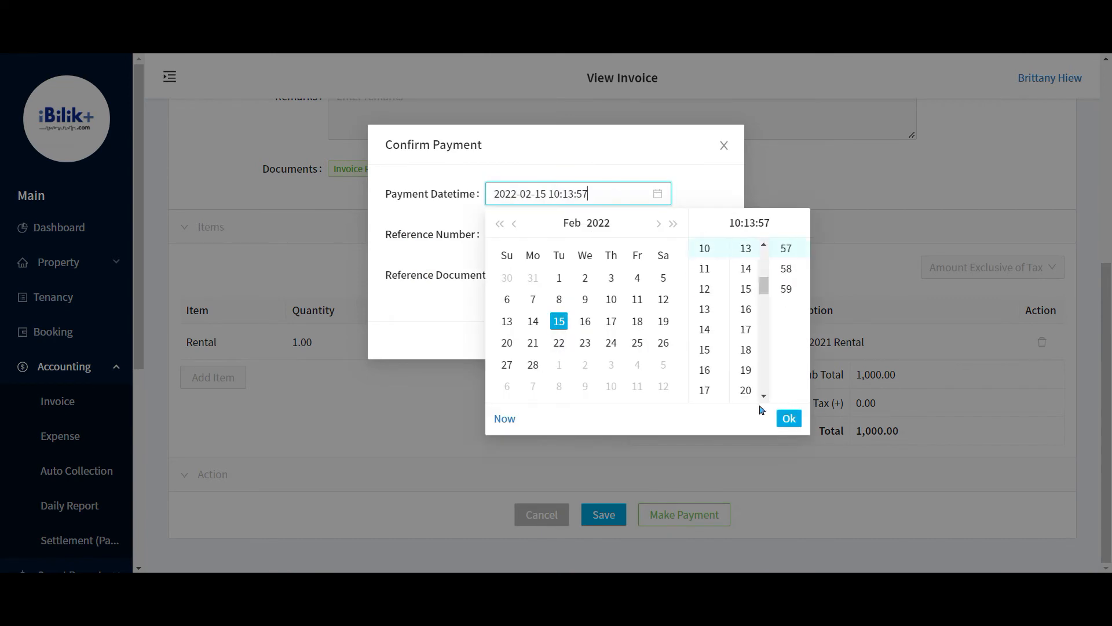
pyautogui.click(600, 238)
pyautogui.write('March 2021 Rental')
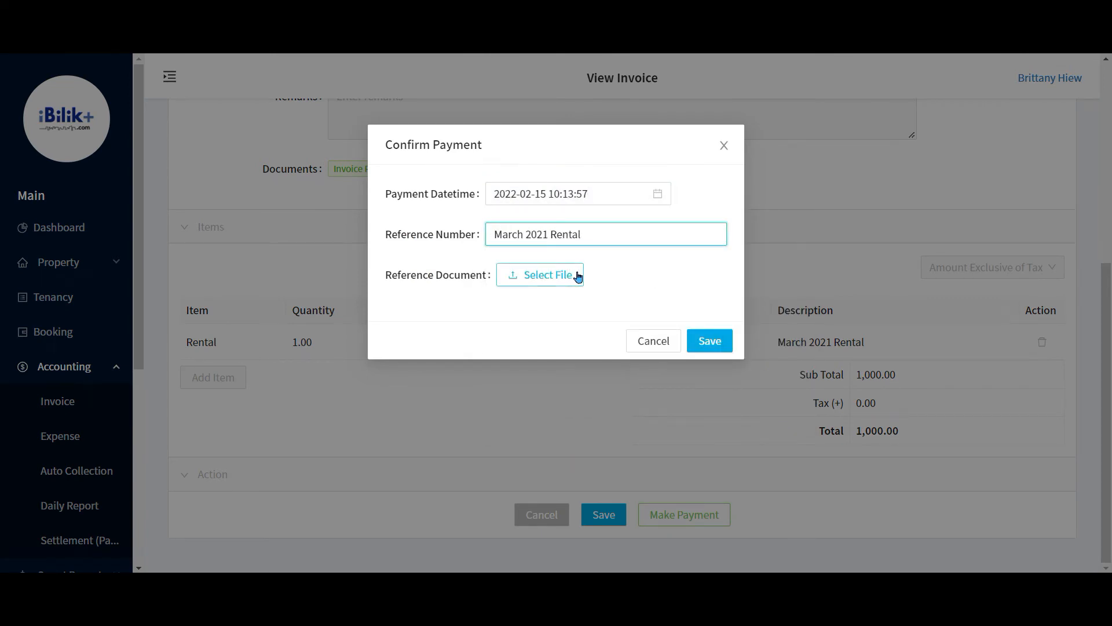
pyautogui.click(716, 341)
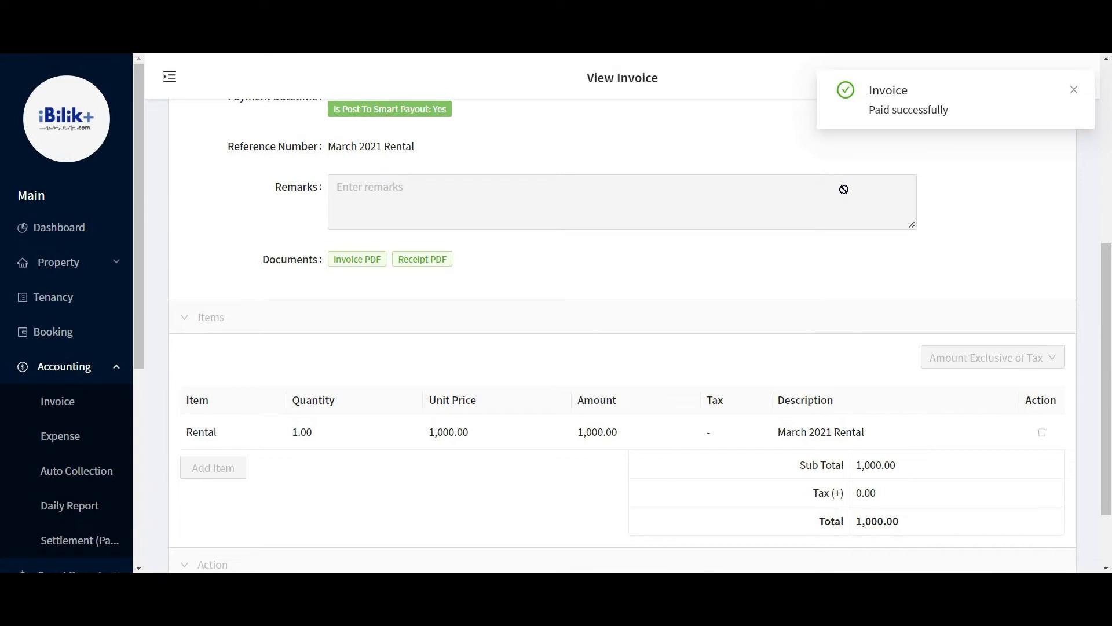
# Revert the invoice's payment with the remark "Wrong invoice"
pyautogui.scroll(3, 835, 214)
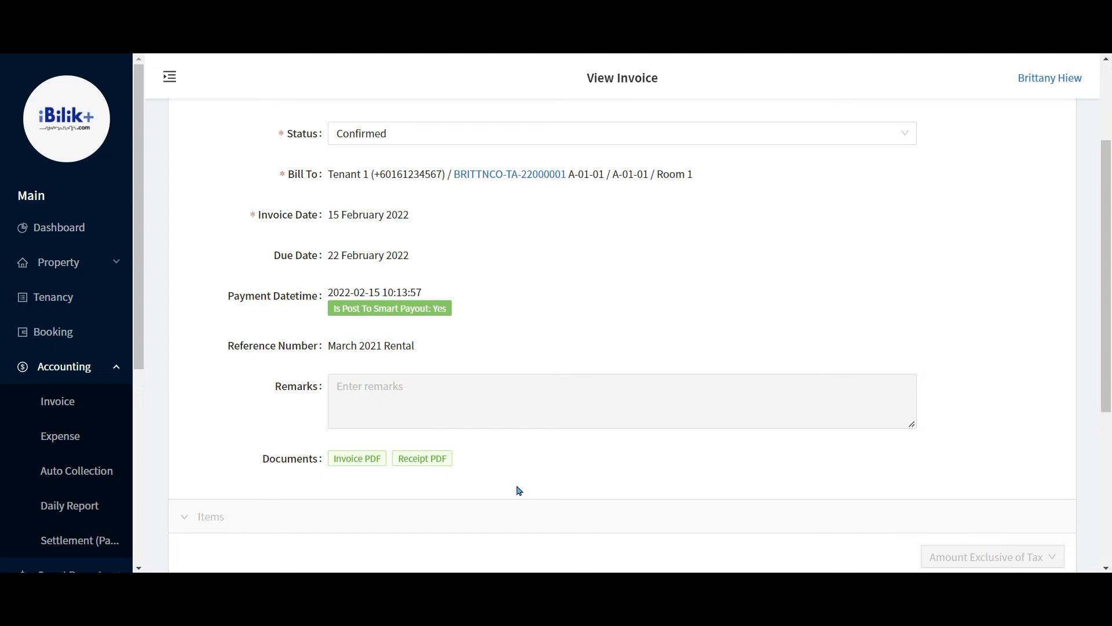
pyautogui.scroll(-5, 517, 490)
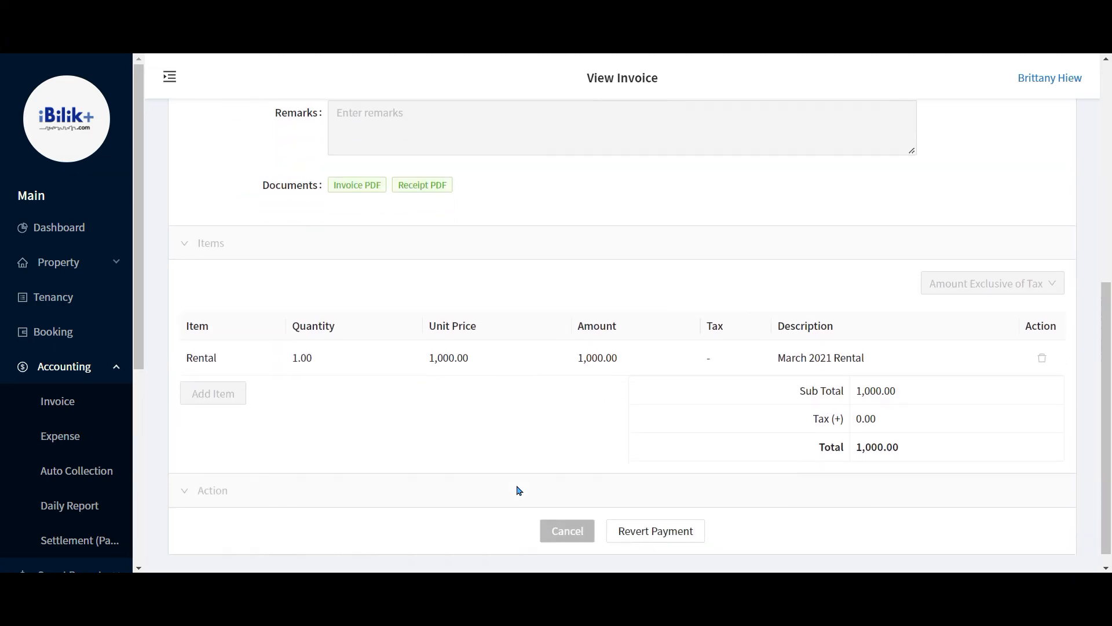
pyautogui.click(669, 523)
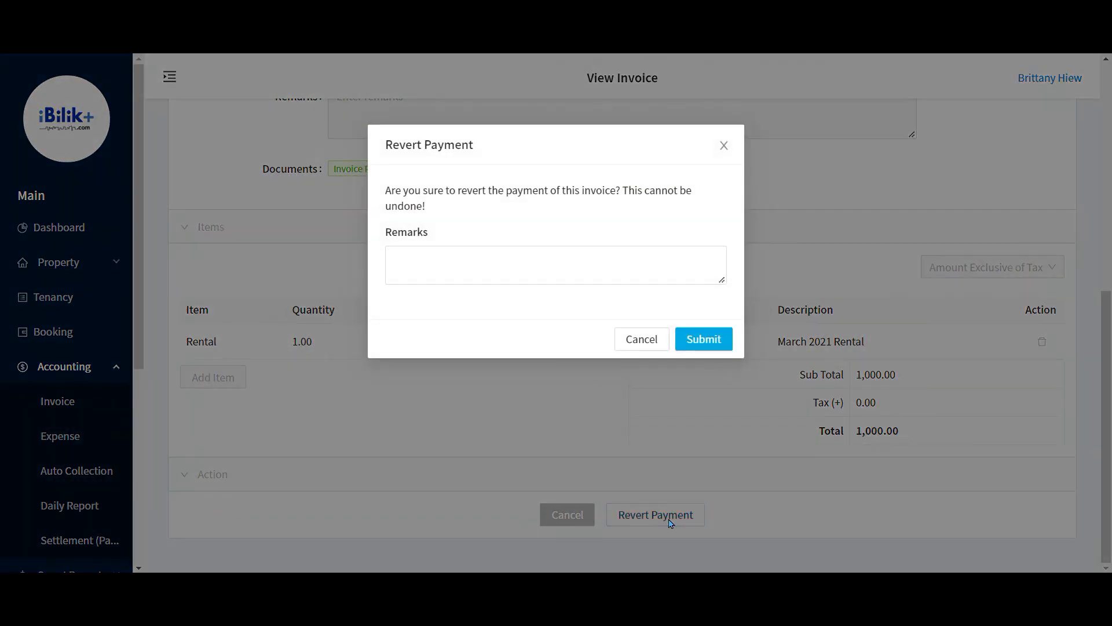
pyautogui.click(518, 280)
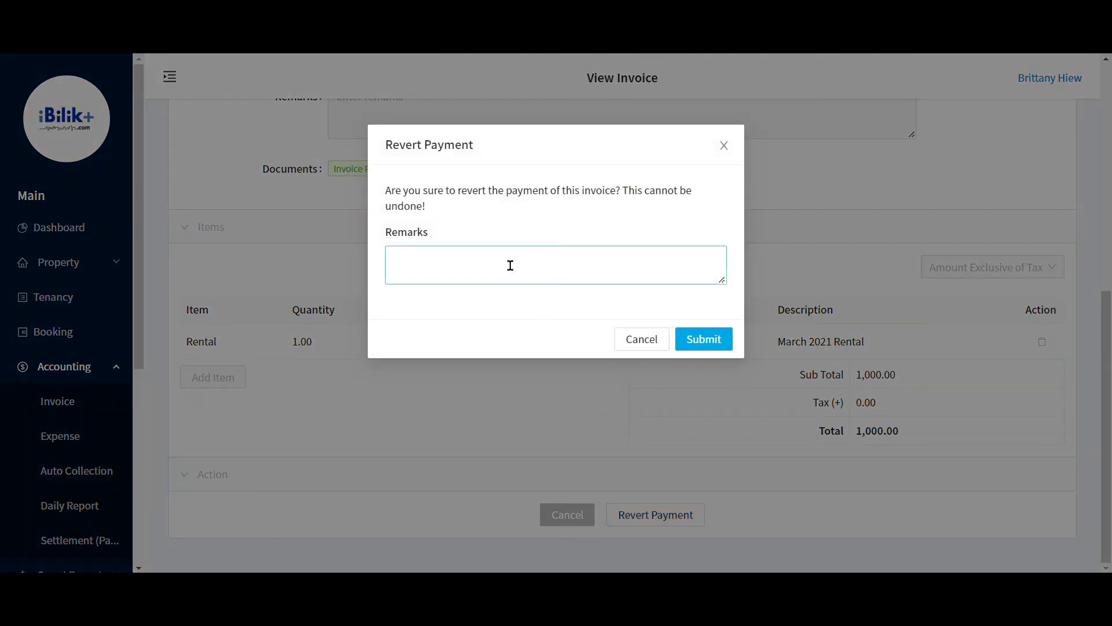
pyautogui.write('Wrong invoice')
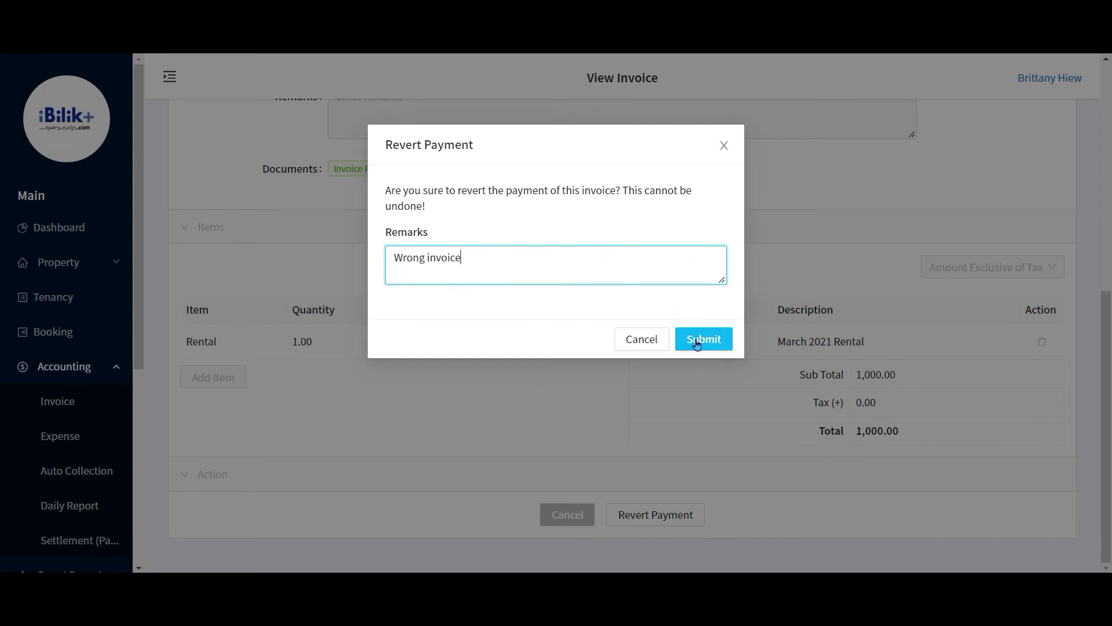
pyautogui.click(697, 341)
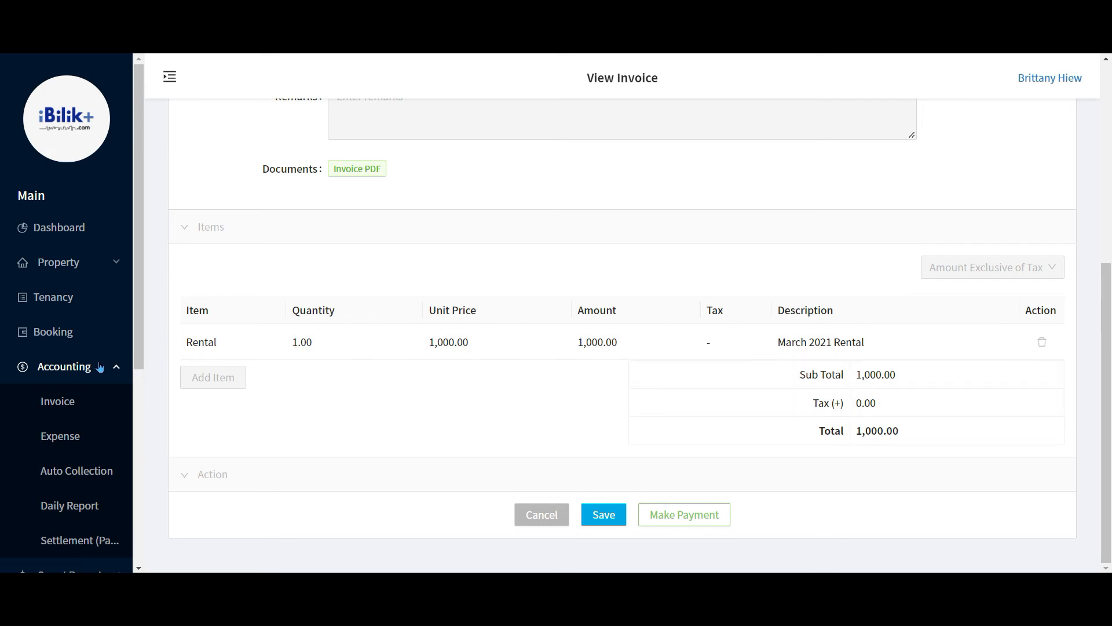
# Return to the full invoice list and look over the status of each invoice
pyautogui.click(56, 401)
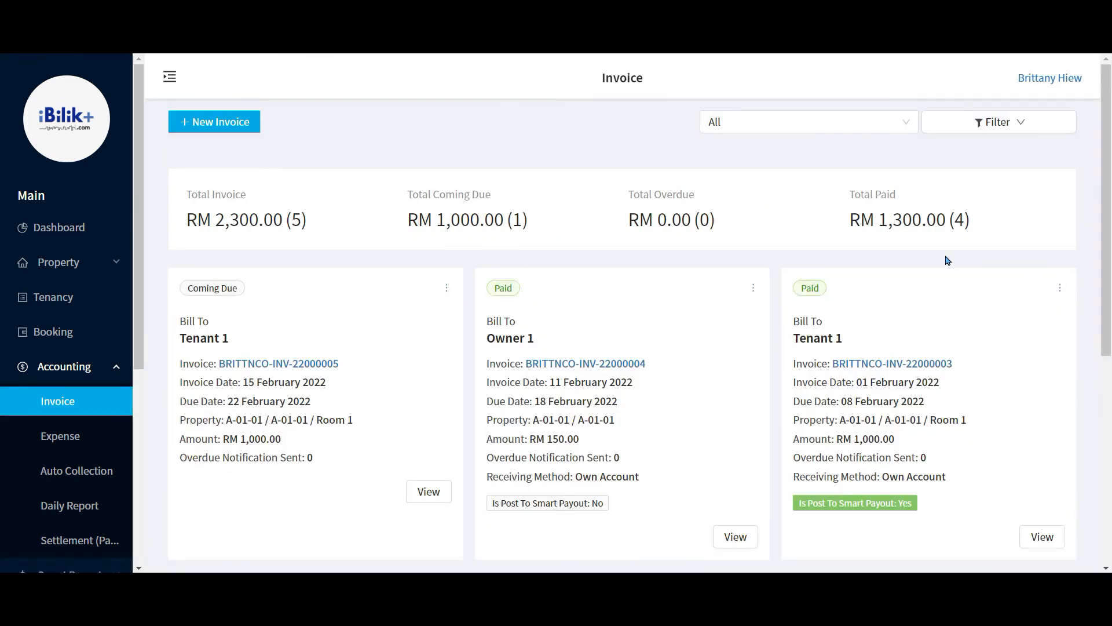
pyautogui.scroll(-2, 970, 353)
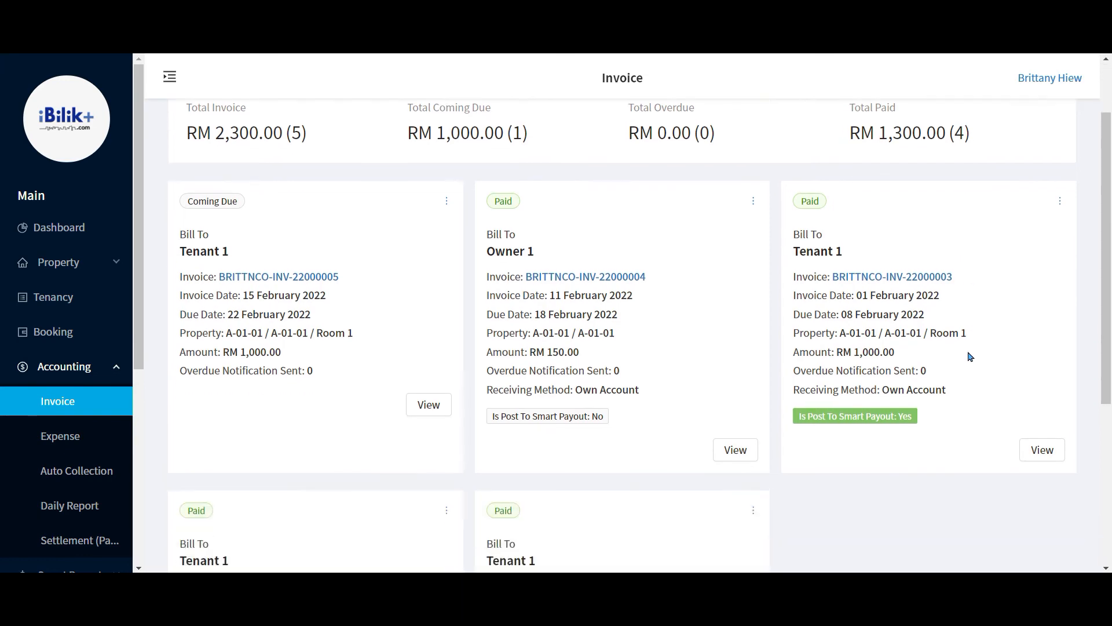
pyautogui.scroll(-4, 970, 356)
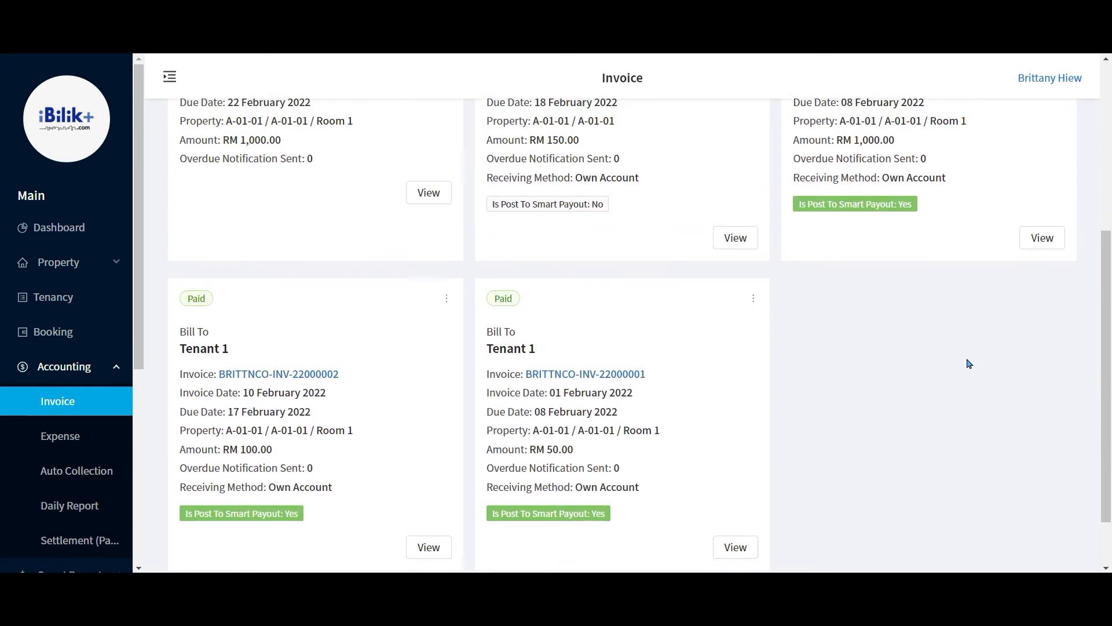
pyautogui.scroll(5, 970, 363)
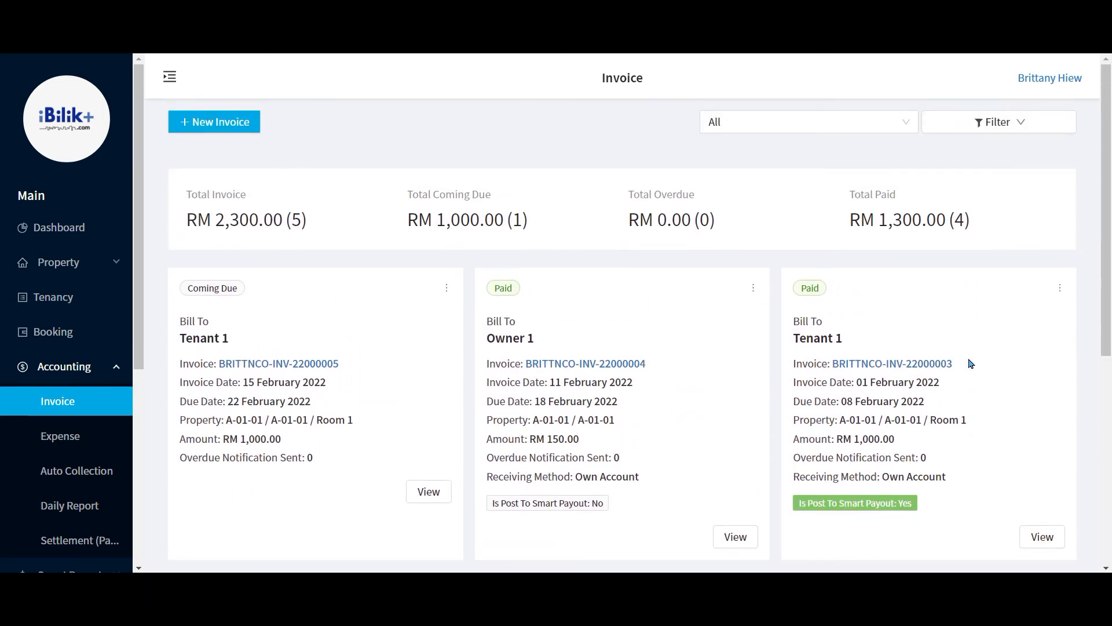
# Filter the invoice list to Coming Due, open Tenant 1's invoice dated 15 February 2022 and review its items and actions
pyautogui.click(901, 127)
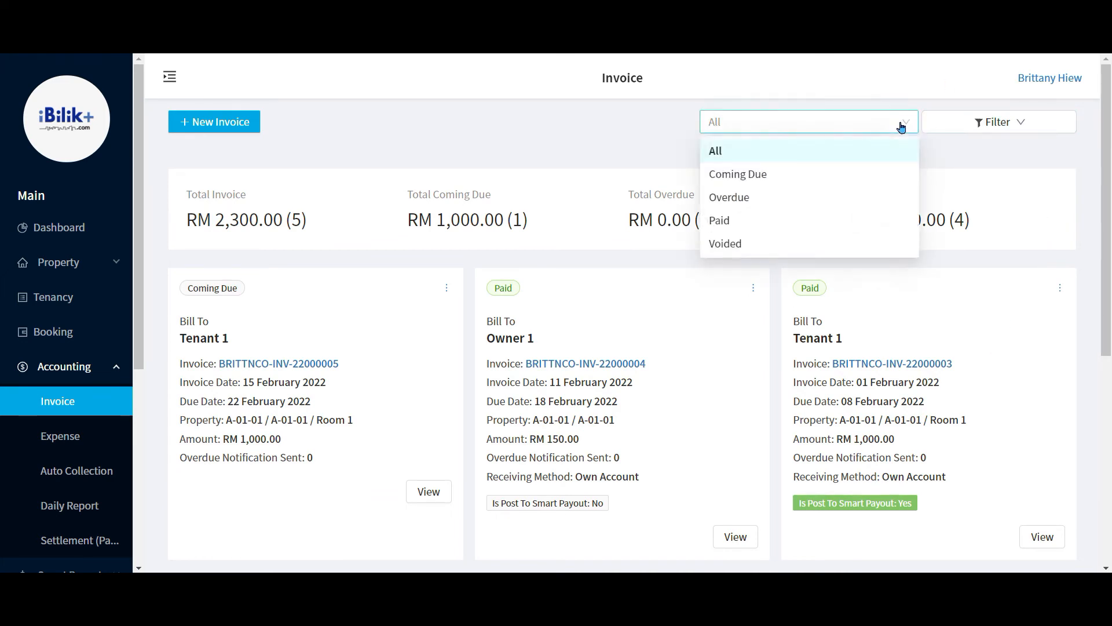
pyautogui.click(901, 125)
pyautogui.click(901, 123)
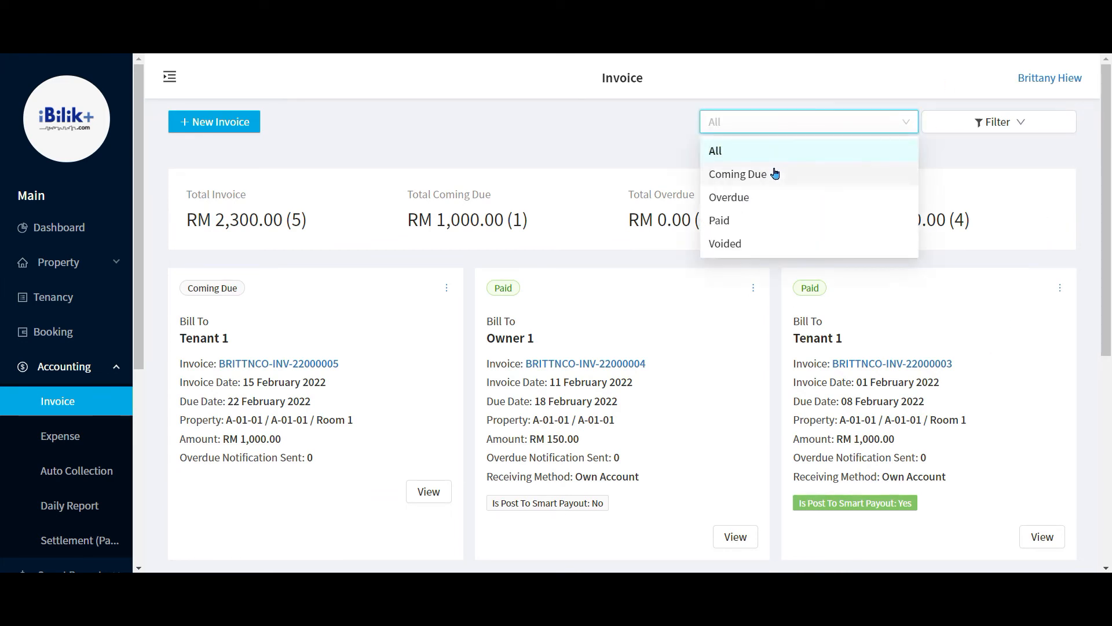
pyautogui.click(769, 177)
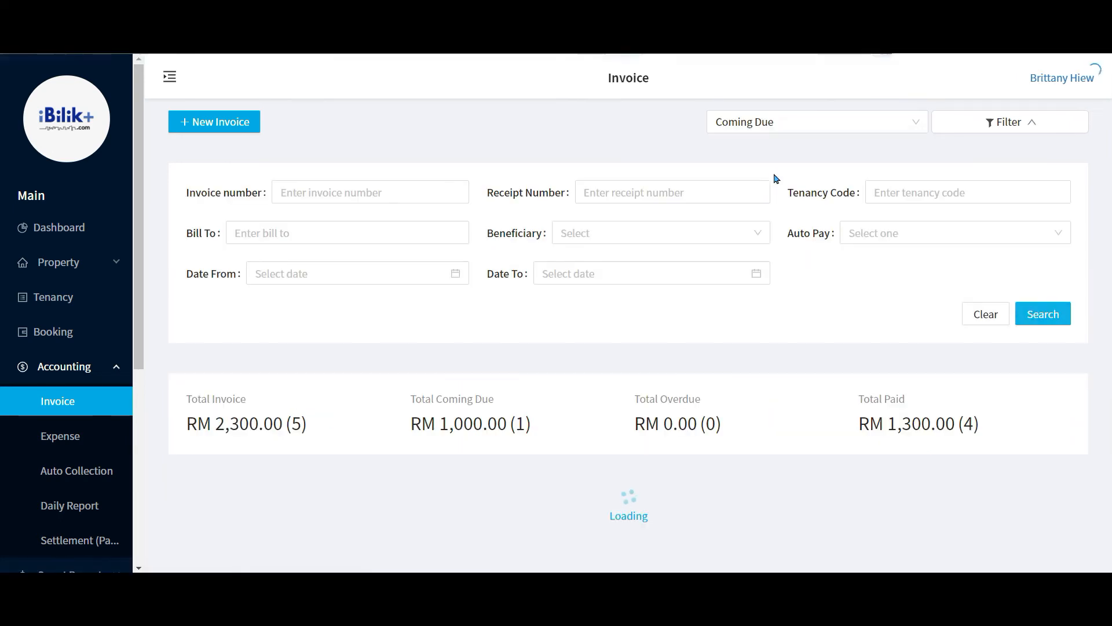
pyautogui.scroll(-4, 658, 350)
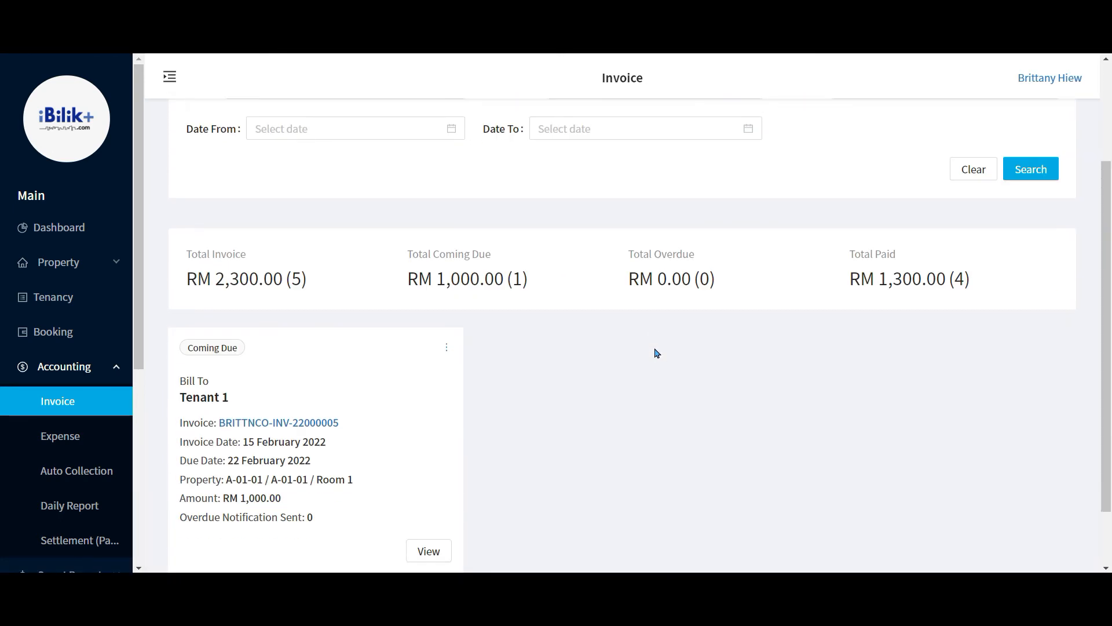
pyautogui.click(298, 351)
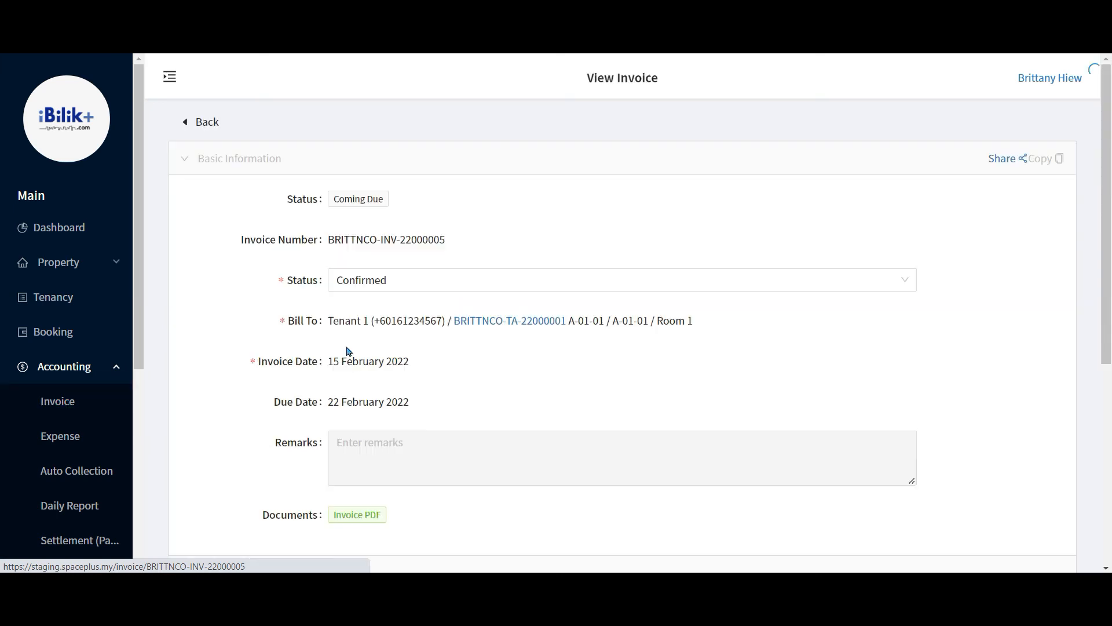
pyautogui.scroll(-5, 678, 407)
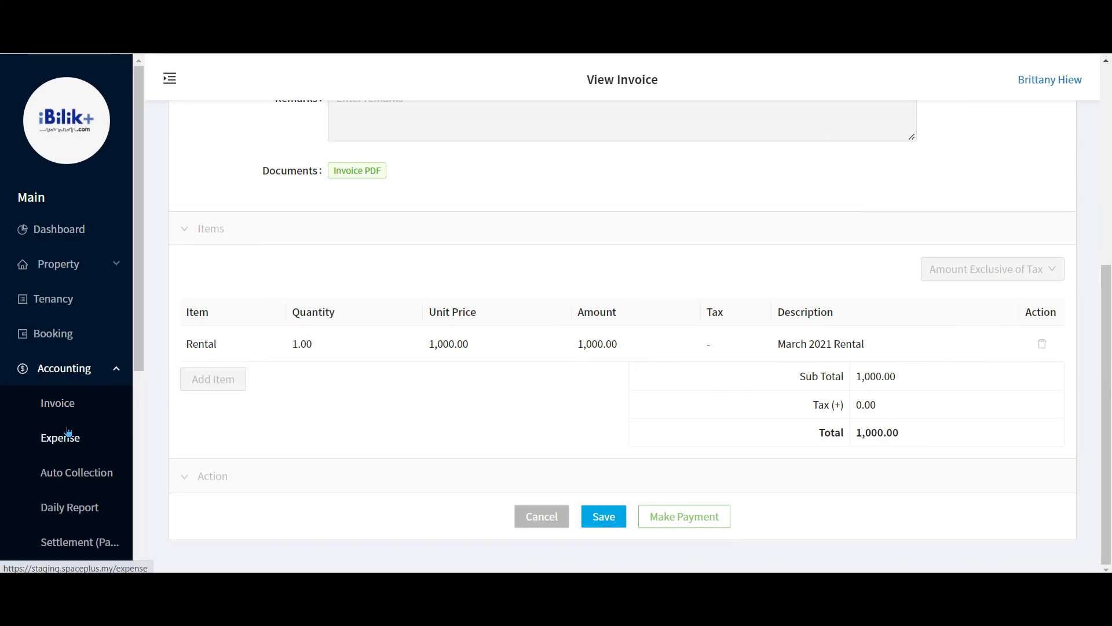
# Look at the expense list, then go to the property grid view and find unit A-01-01 with its rooms
pyautogui.click(57, 446)
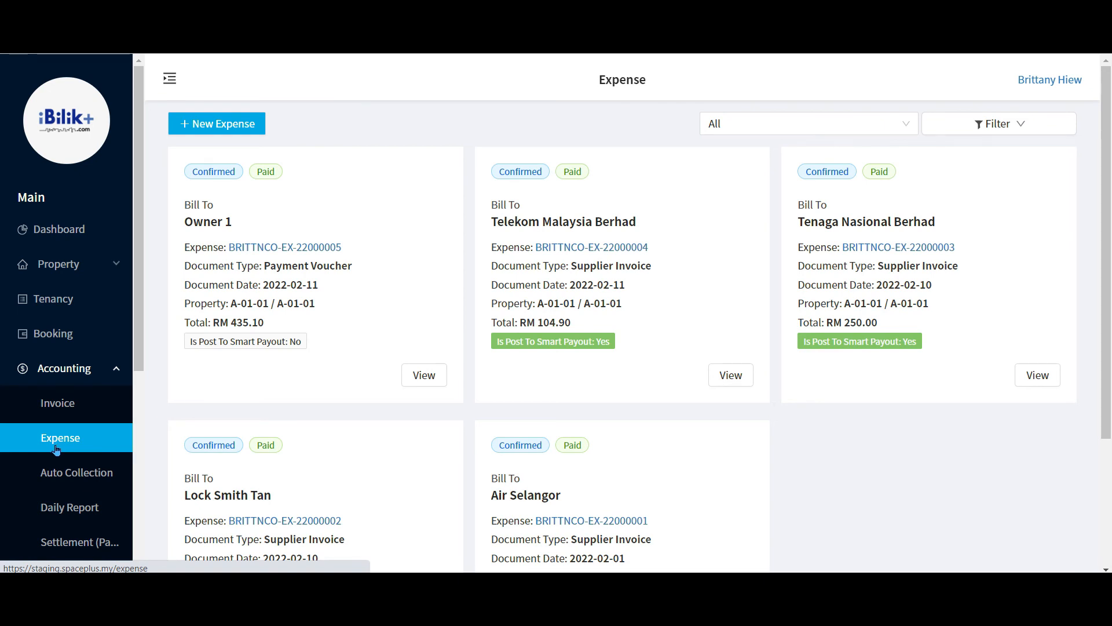
pyautogui.click(58, 264)
pyautogui.click(63, 333)
pyautogui.scroll(-3, 432, 433)
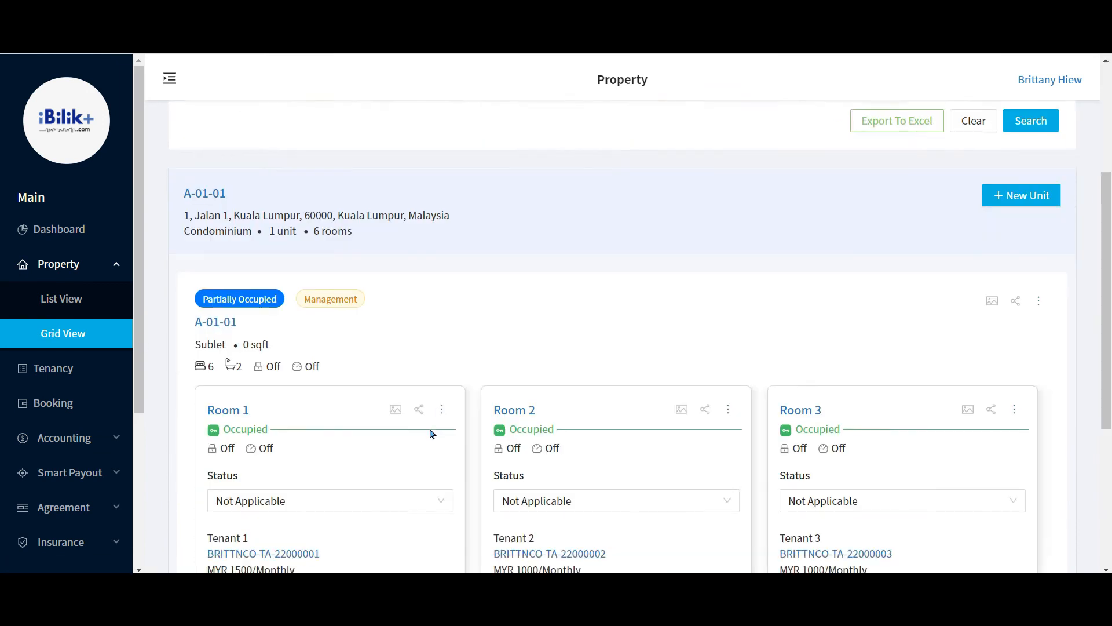
pyautogui.scroll(-1, 432, 434)
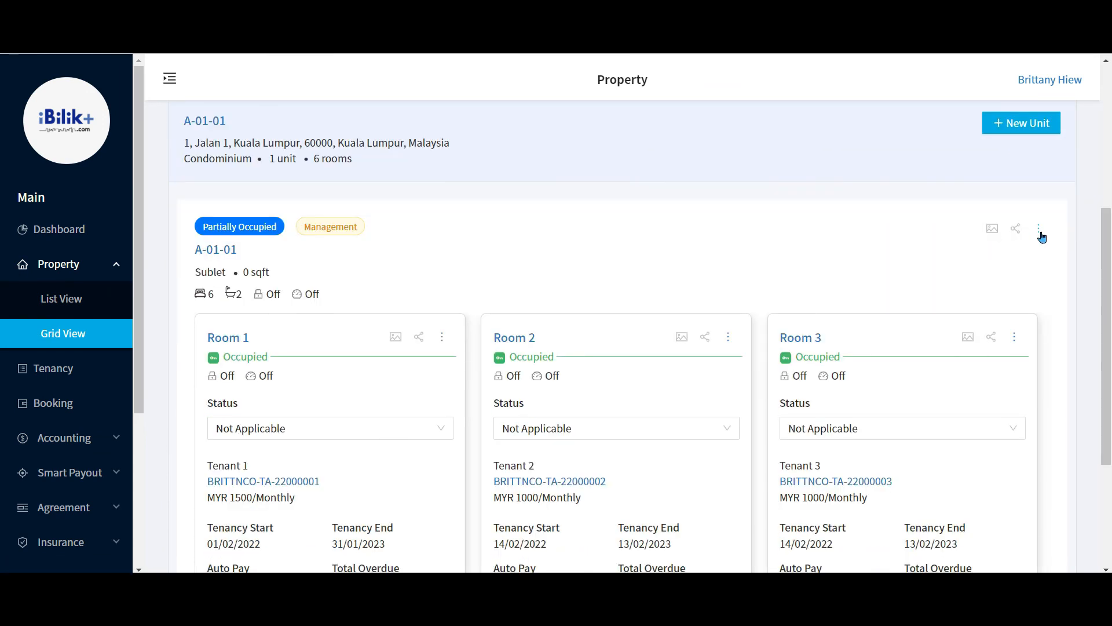
# Compare the actions offered for unit A-01-01 and for Room 1, checking where a new expense can be added
pyautogui.click(1041, 233)
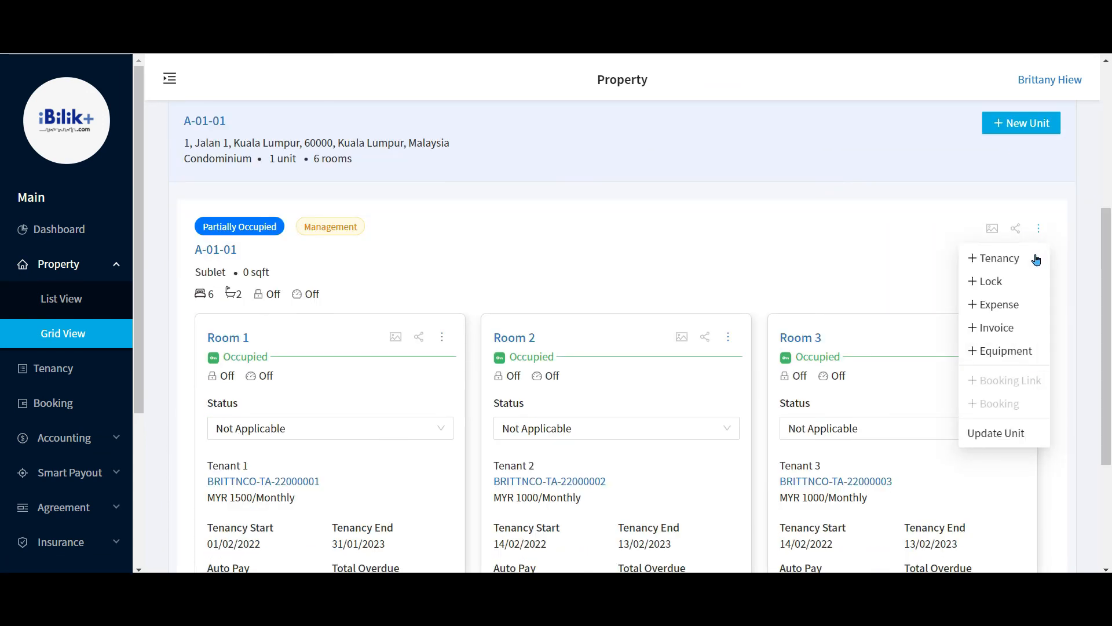
pyautogui.click(786, 272)
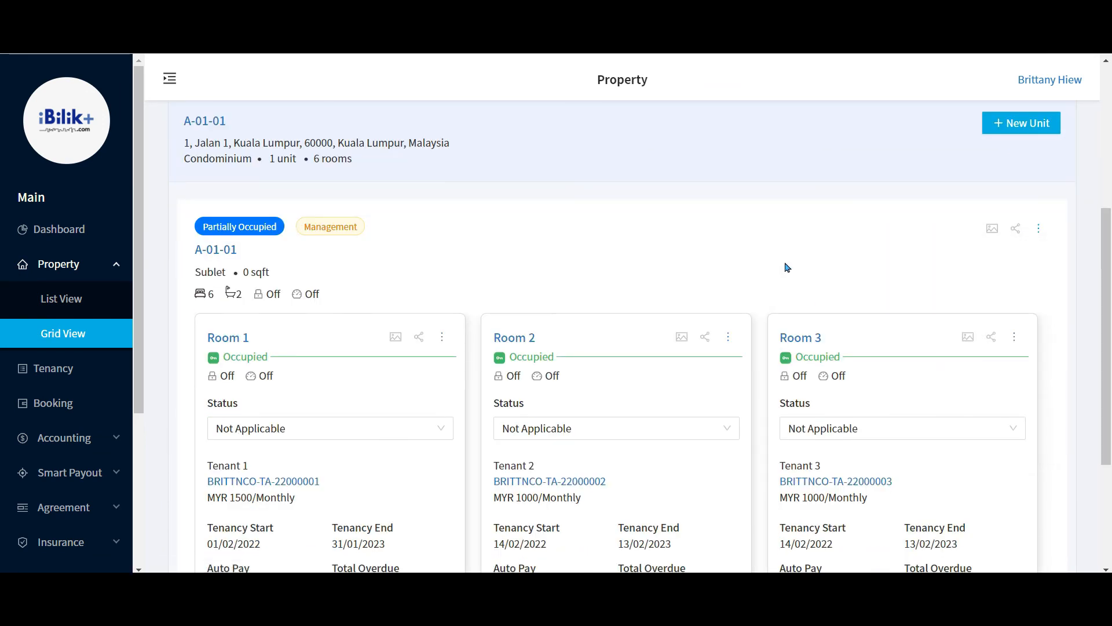
pyautogui.click(442, 337)
pyautogui.click(1040, 234)
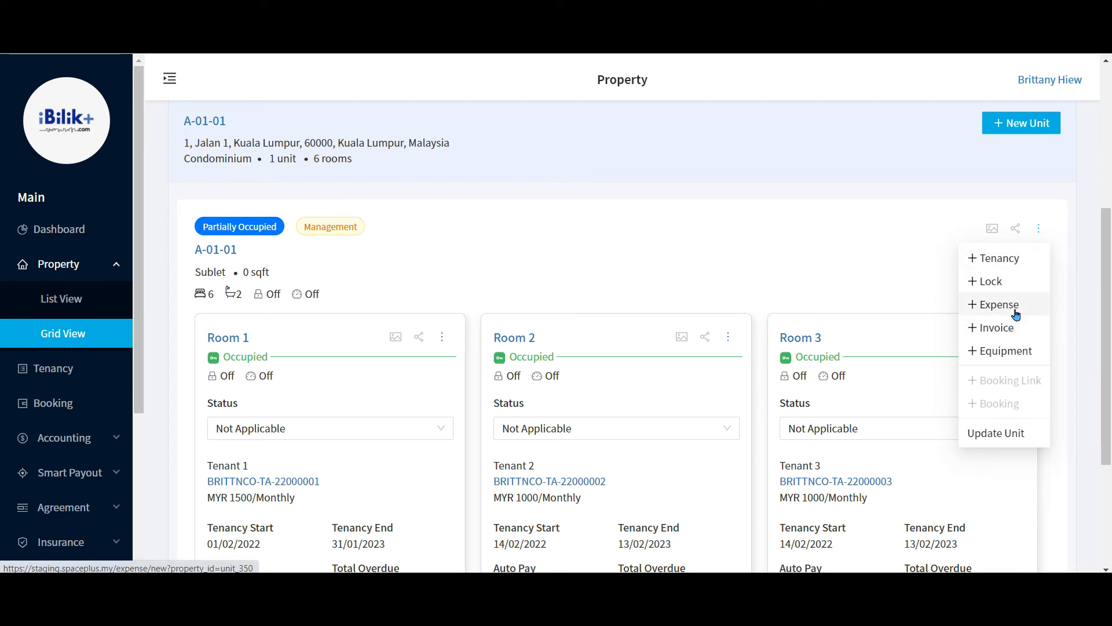
pyautogui.click(788, 267)
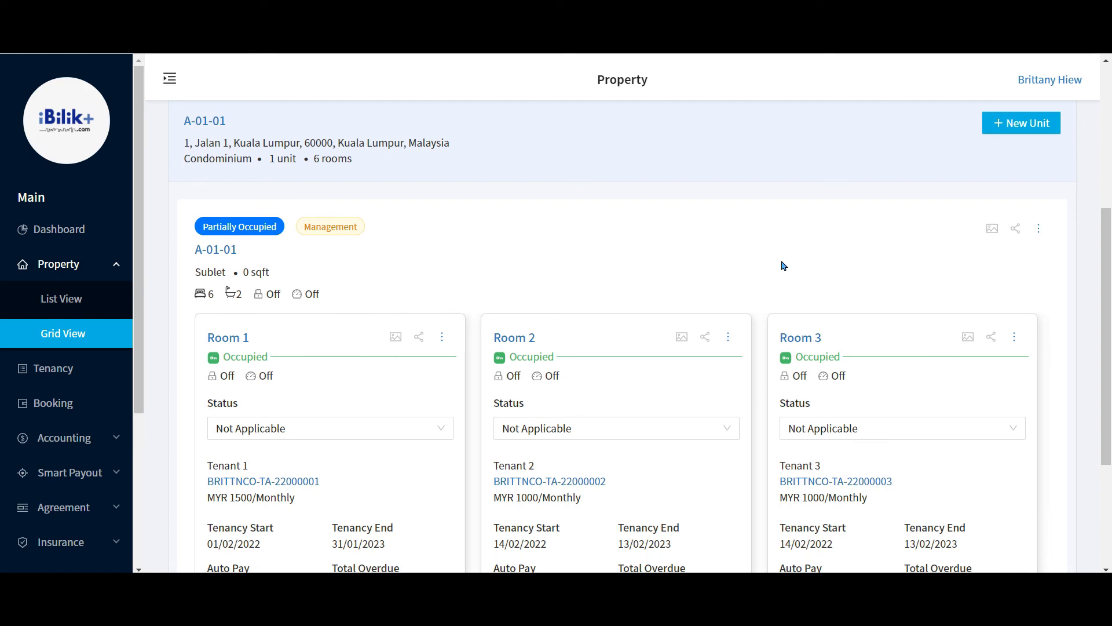
pyautogui.click(444, 344)
pyautogui.click(788, 267)
pyautogui.click(444, 338)
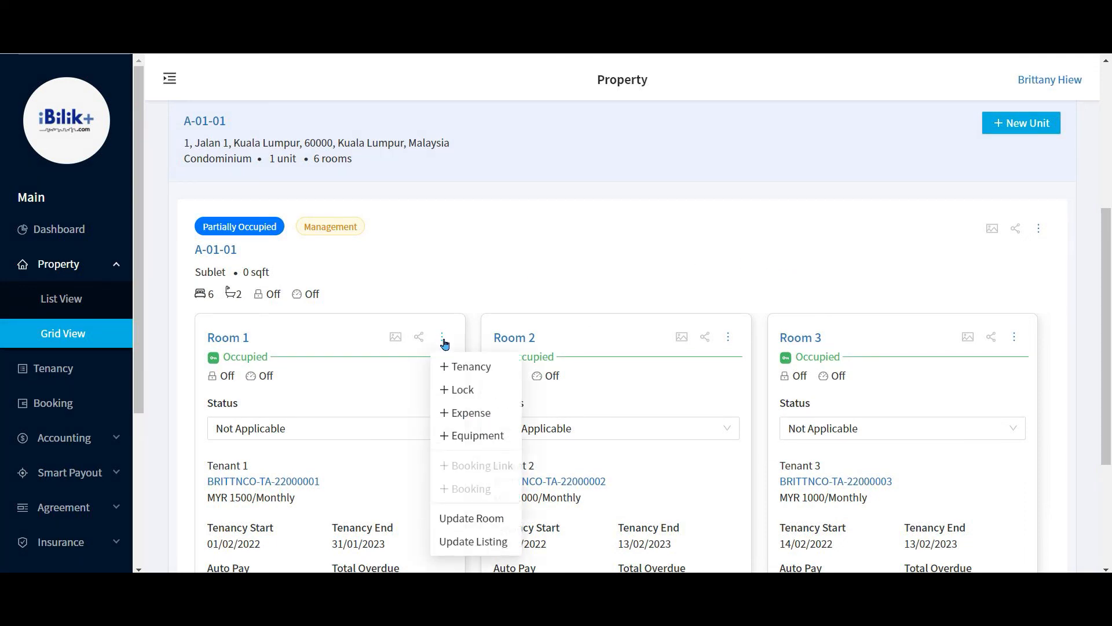
# Start a new expense for Room 1 and choose the locksmith contact as its supplier
pyautogui.click(486, 414)
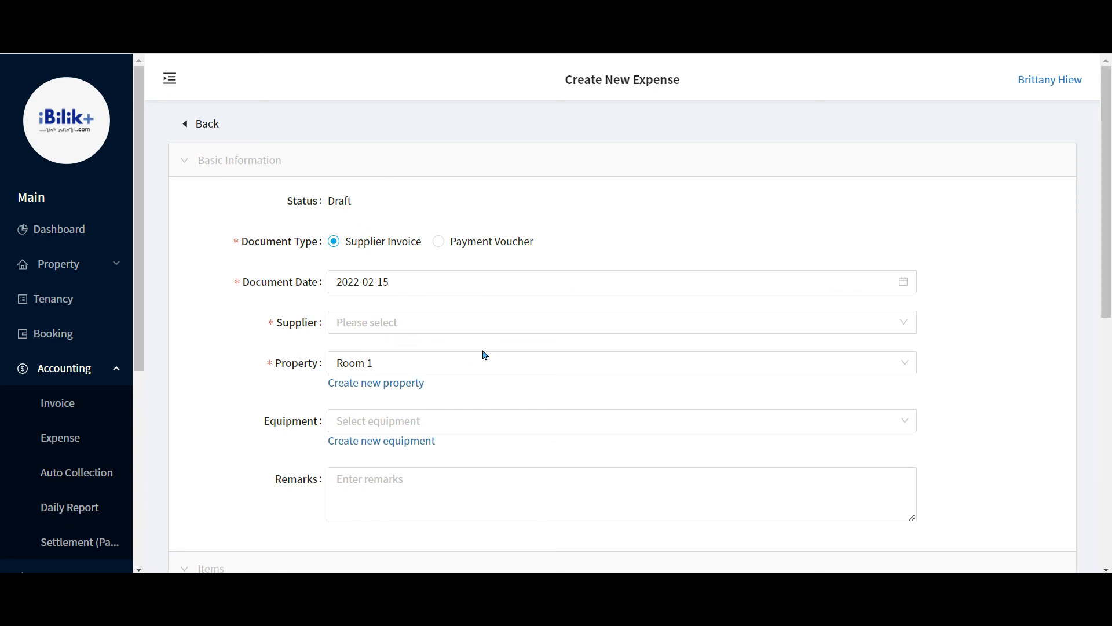
pyautogui.scroll(-1, 485, 354)
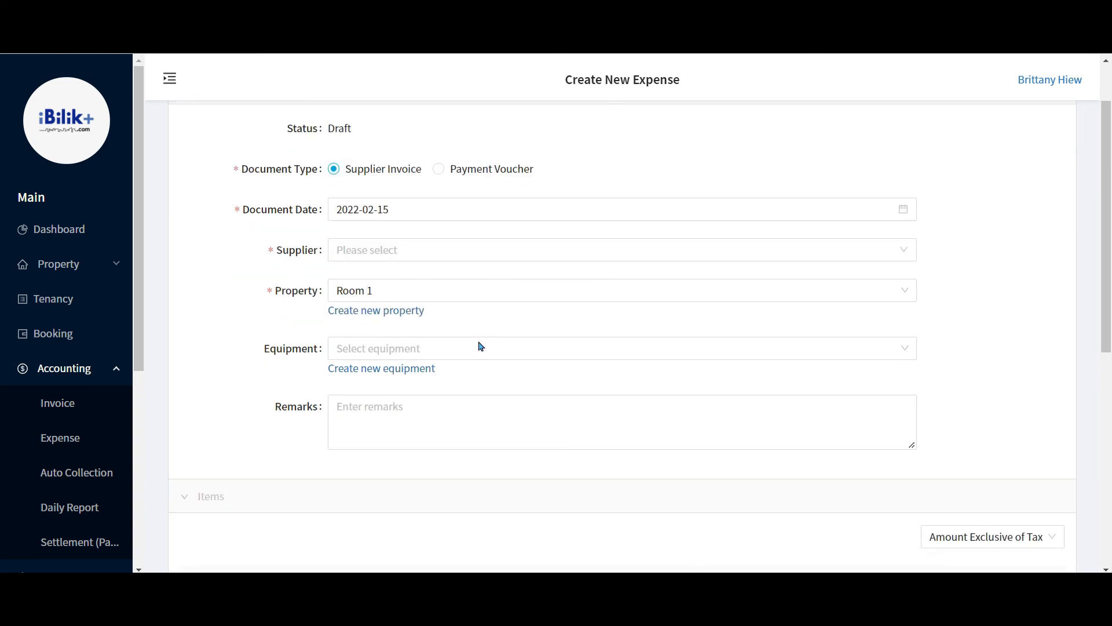
pyautogui.click(387, 261)
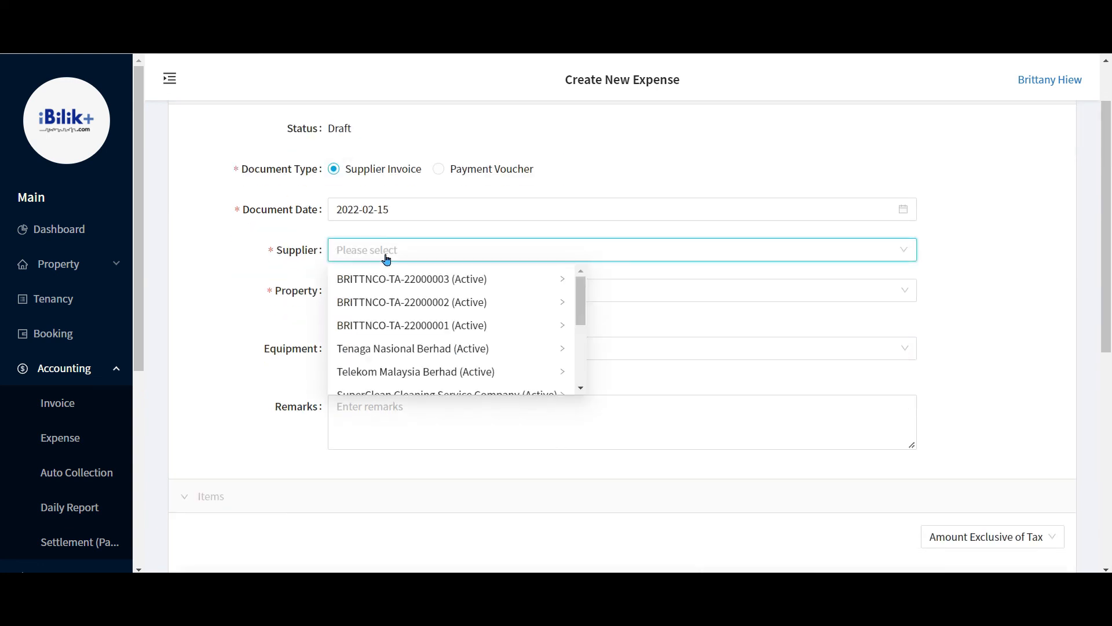
pyautogui.scroll(-1, 427, 323)
pyautogui.scroll(-1, 427, 322)
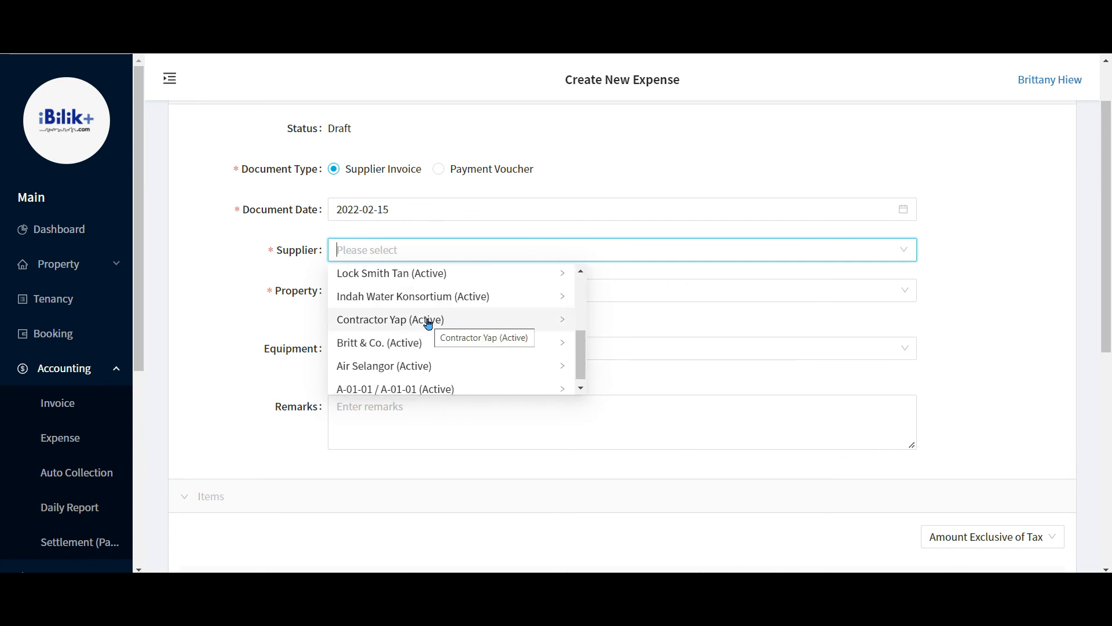
pyautogui.click(445, 283)
pyautogui.click(643, 280)
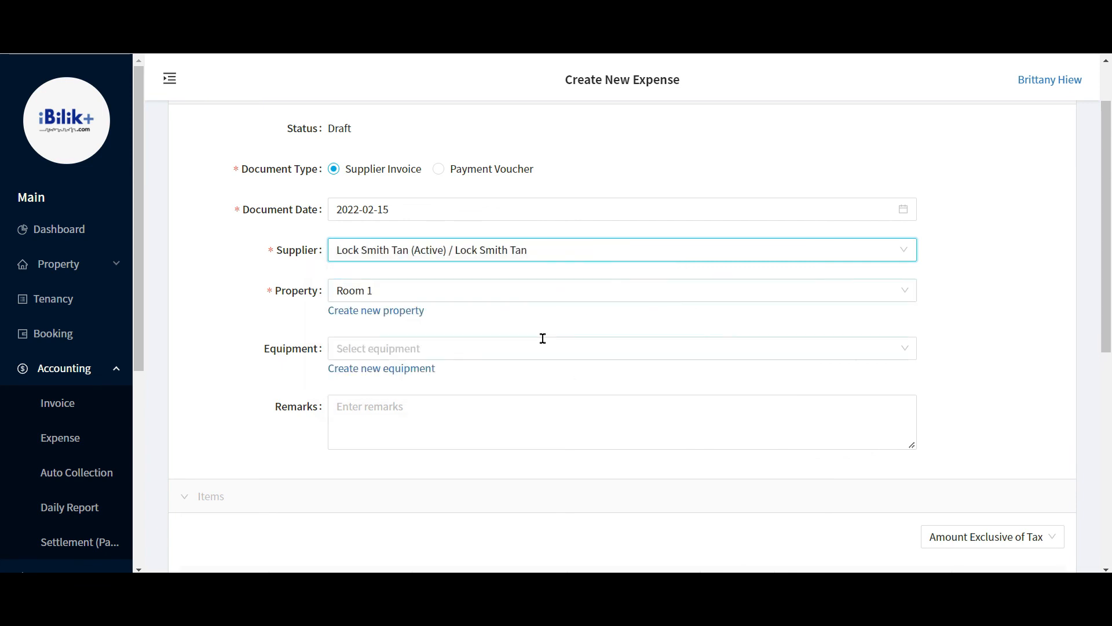
# Add a Repair Charges item to the expense with unit price 50 and the description "Replace spoilt door lock"
pyautogui.scroll(-6, 541, 339)
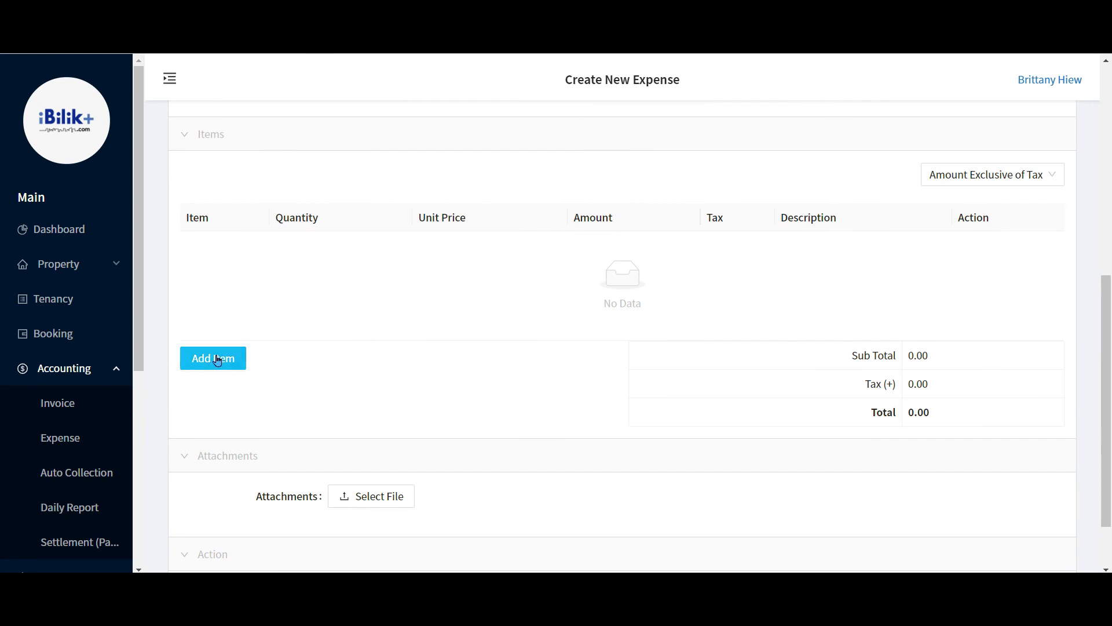
pyautogui.click(217, 361)
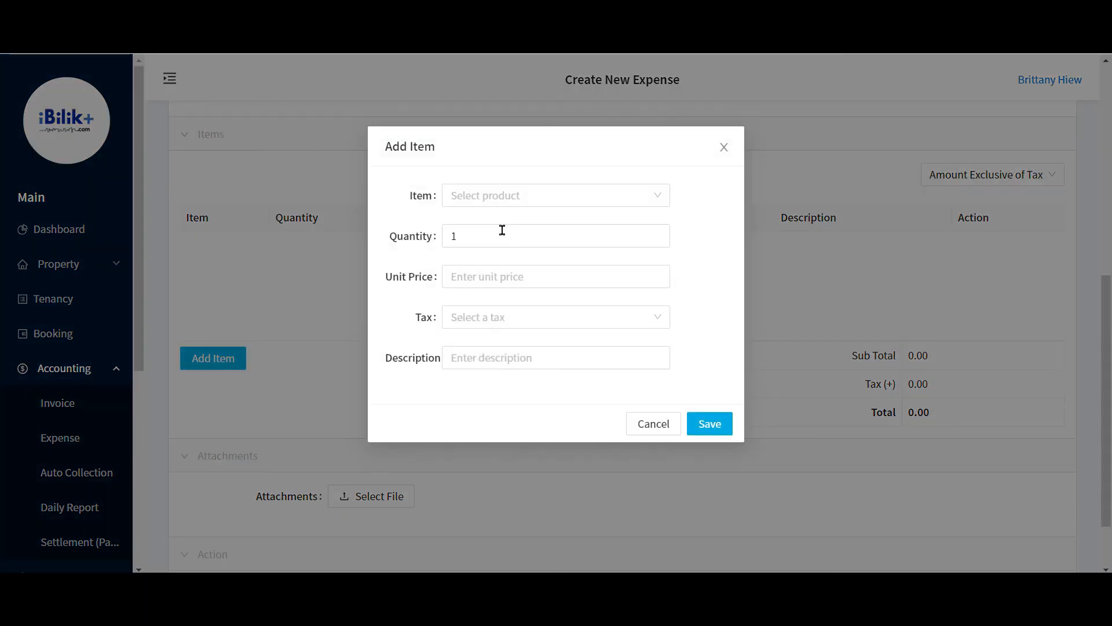
pyautogui.click(517, 195)
pyautogui.scroll(-5, 551, 325)
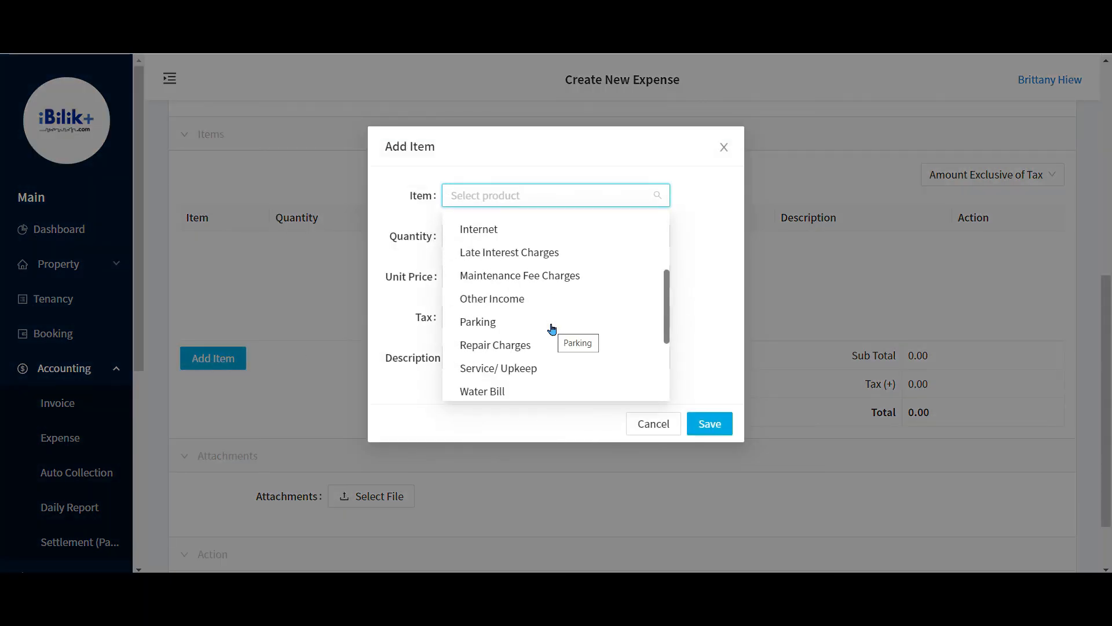
pyautogui.click(514, 346)
pyautogui.click(522, 274)
pyautogui.write('50')
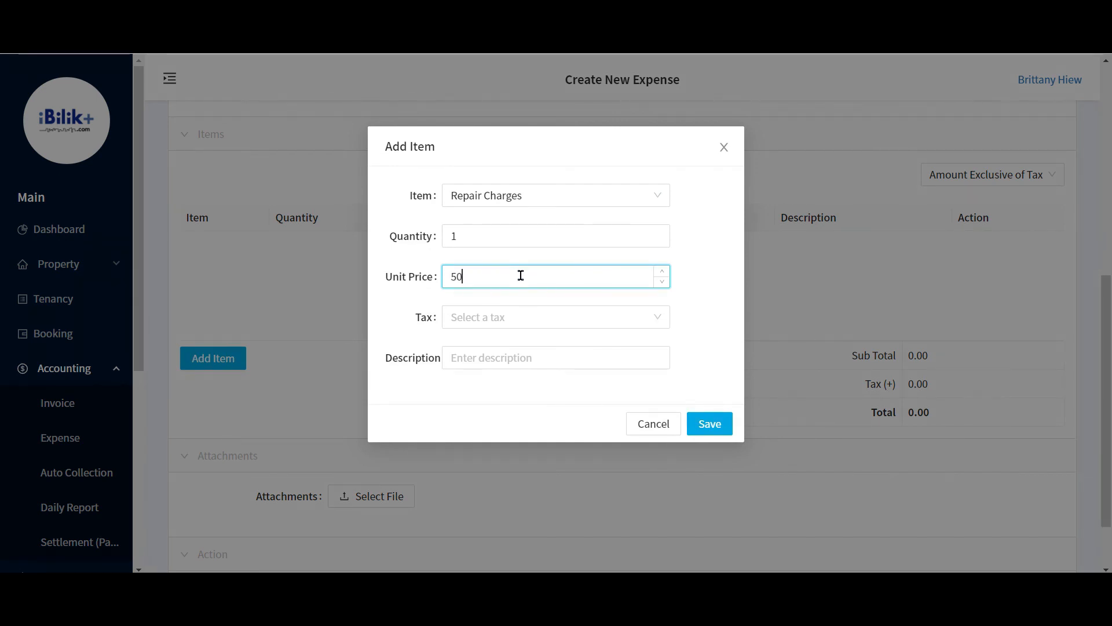
pyautogui.click(507, 360)
pyautogui.write('Replace spoilt d')
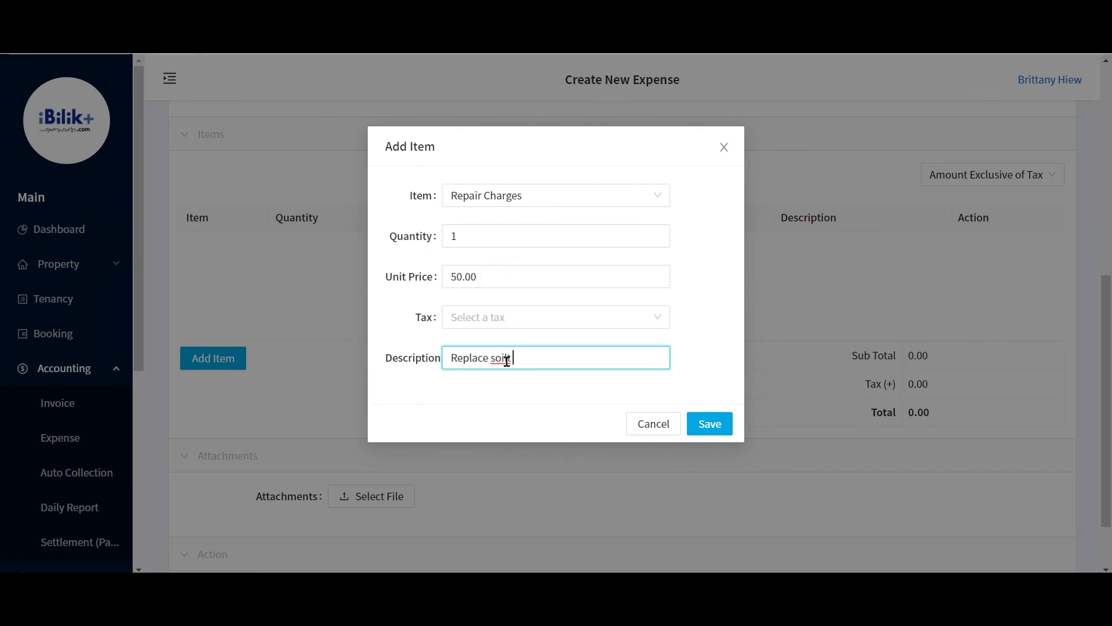
pyautogui.write('oor lock')
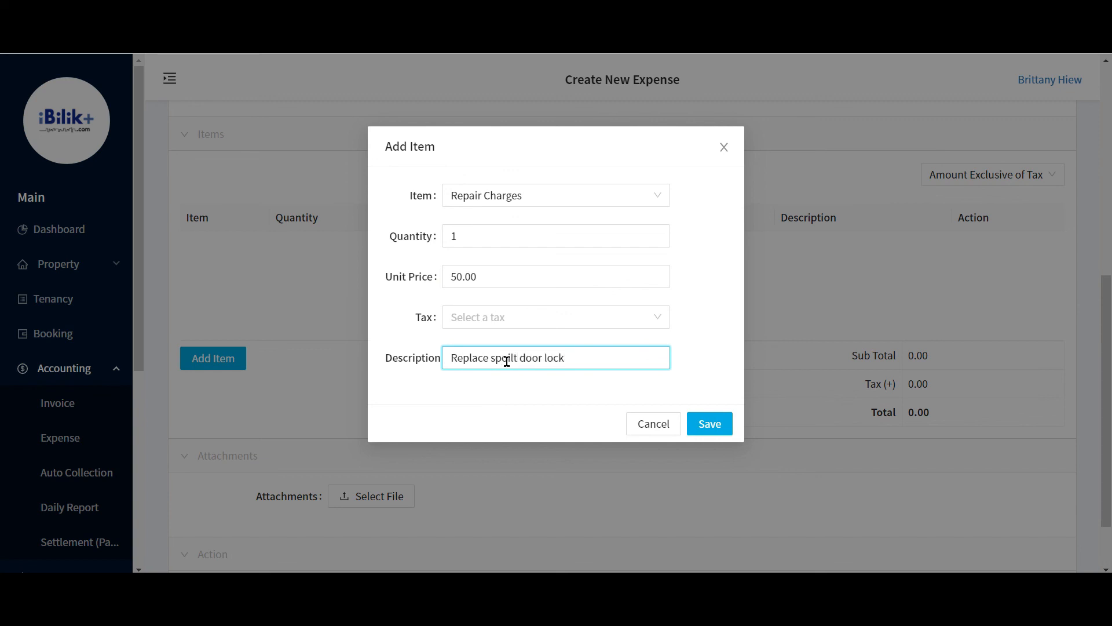
pyautogui.click(717, 432)
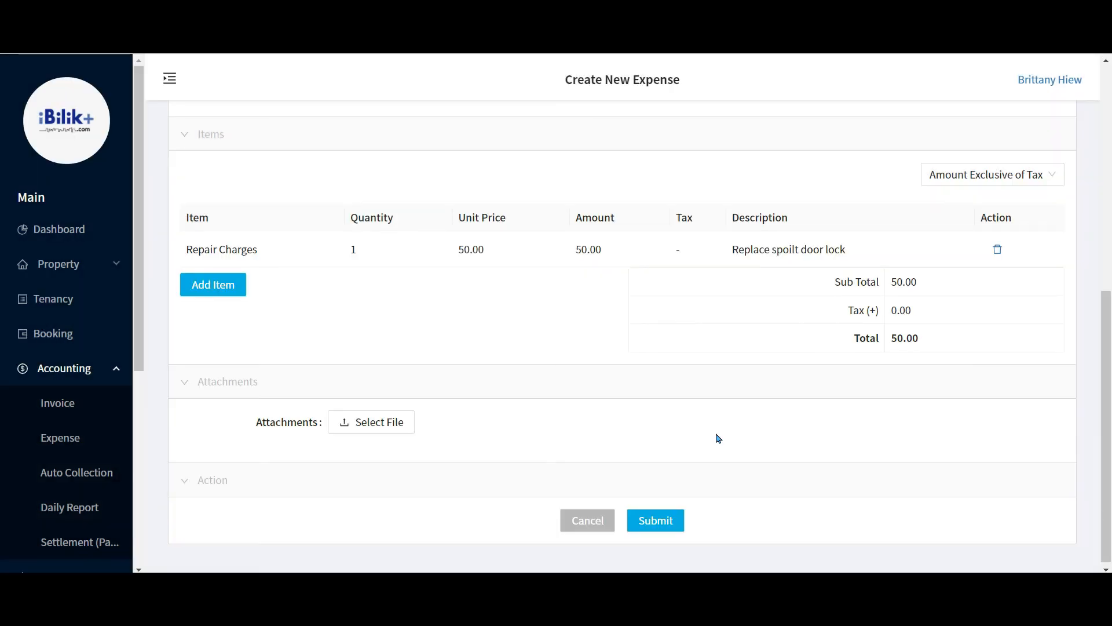